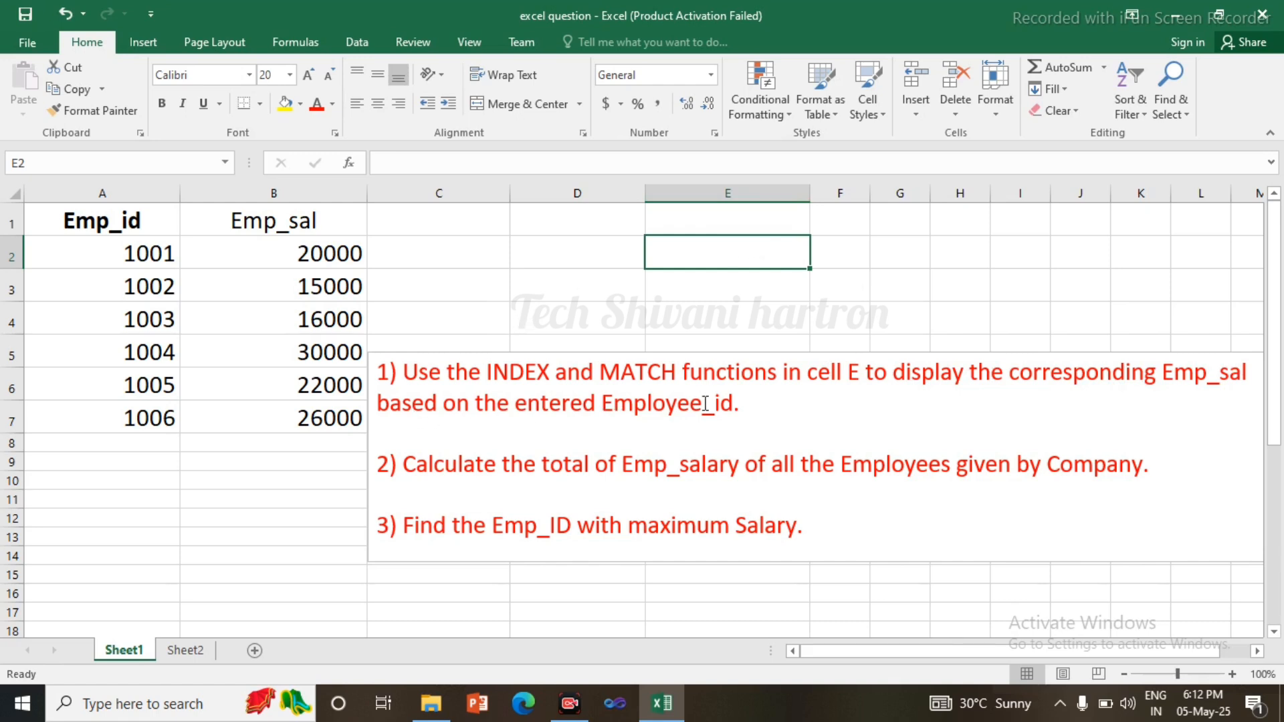
- Enter =INDEX(B2:B7,MATCH(E1,A2:A7,0)) in cell E2 to look up the salary for the ID in E1
left_click(715, 219)
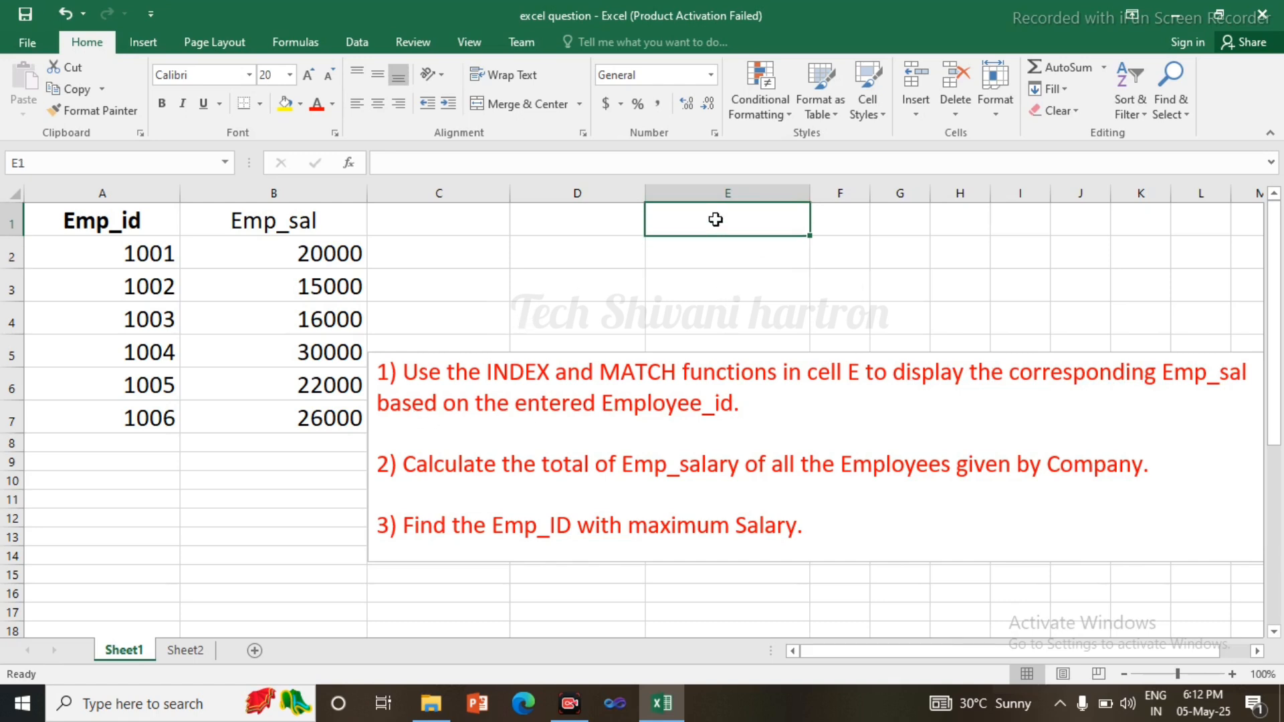
left_click(714, 252)
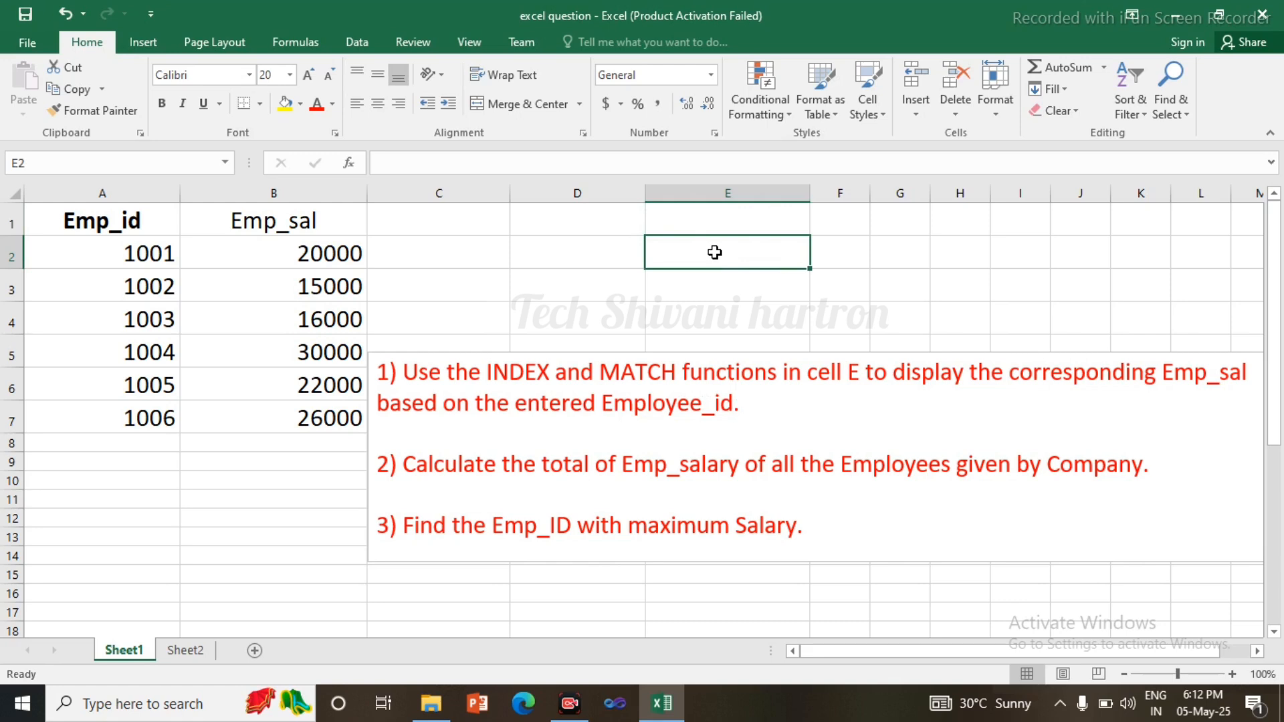
type("=in")
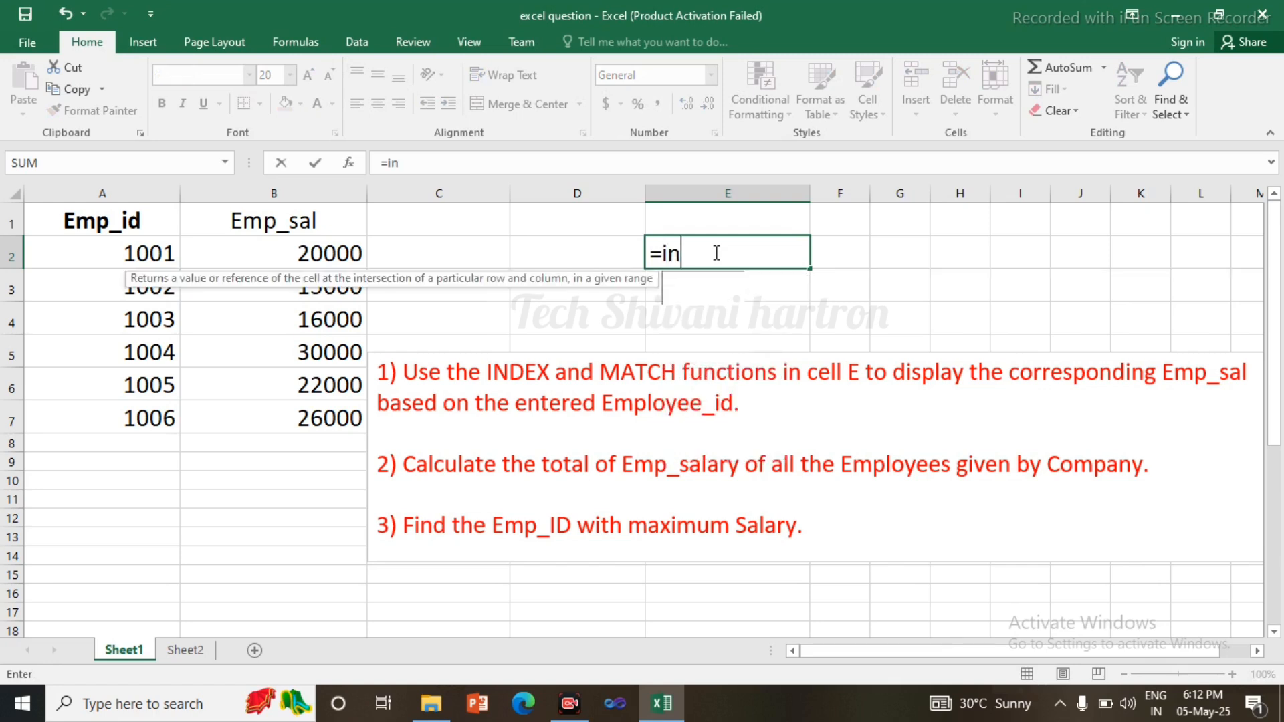
type("dex(")
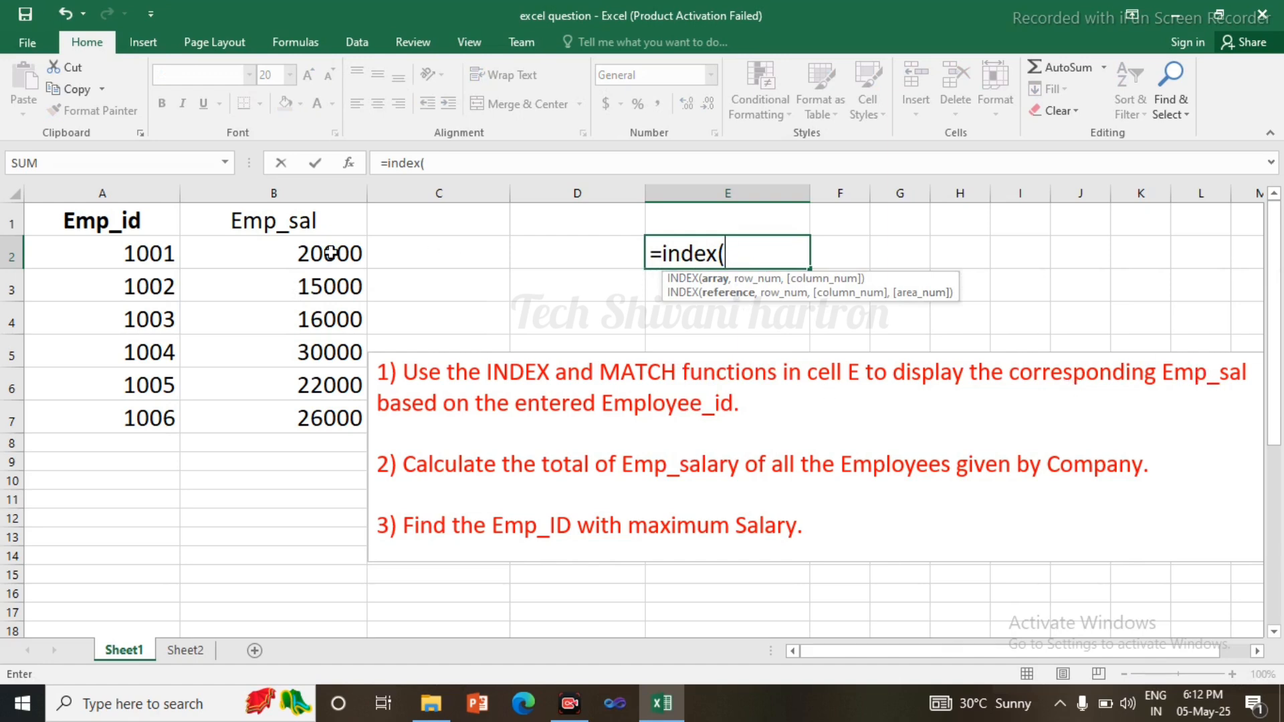
left_click_drag(330, 253, 312, 421)
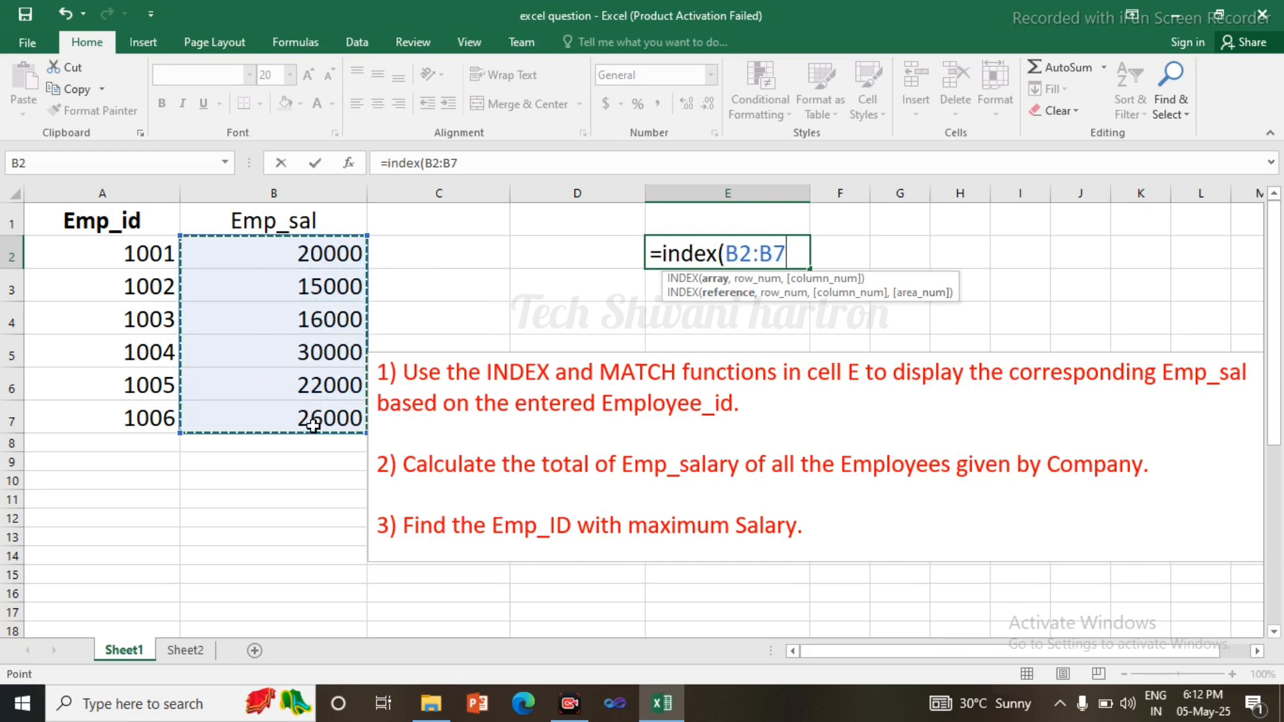
type(",ma")
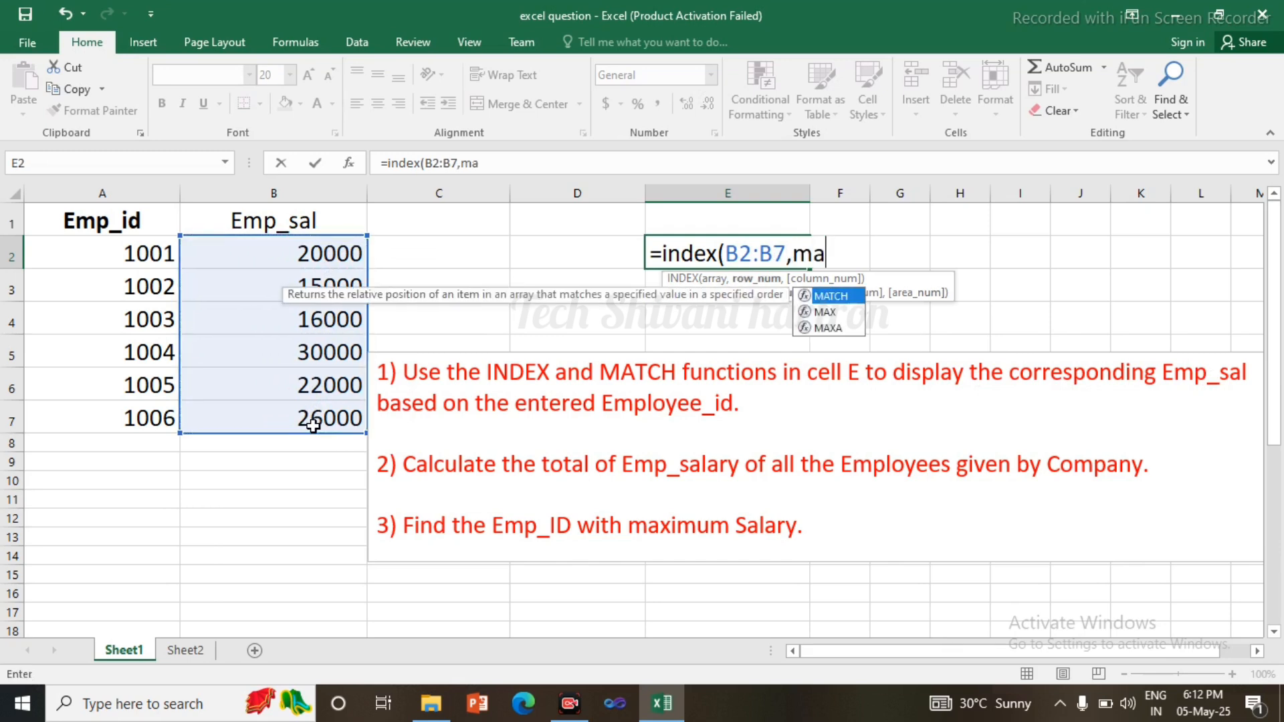
key("Tab")
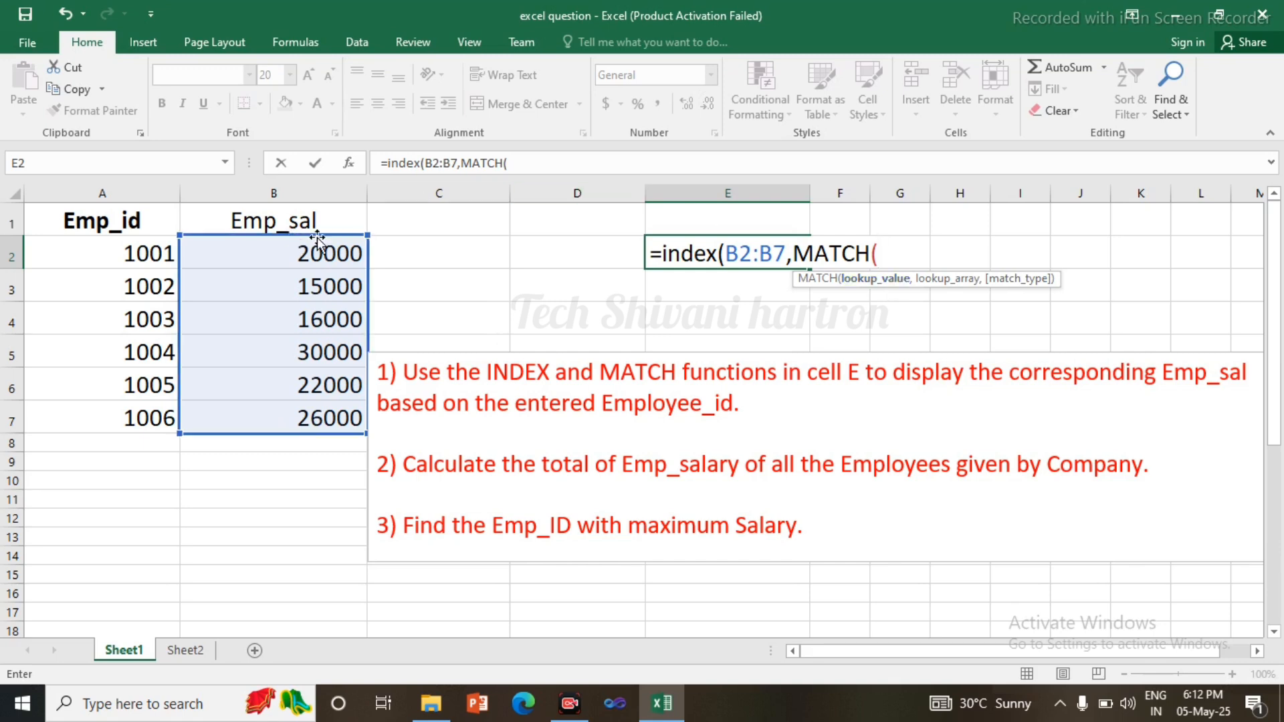
left_click(744, 217)
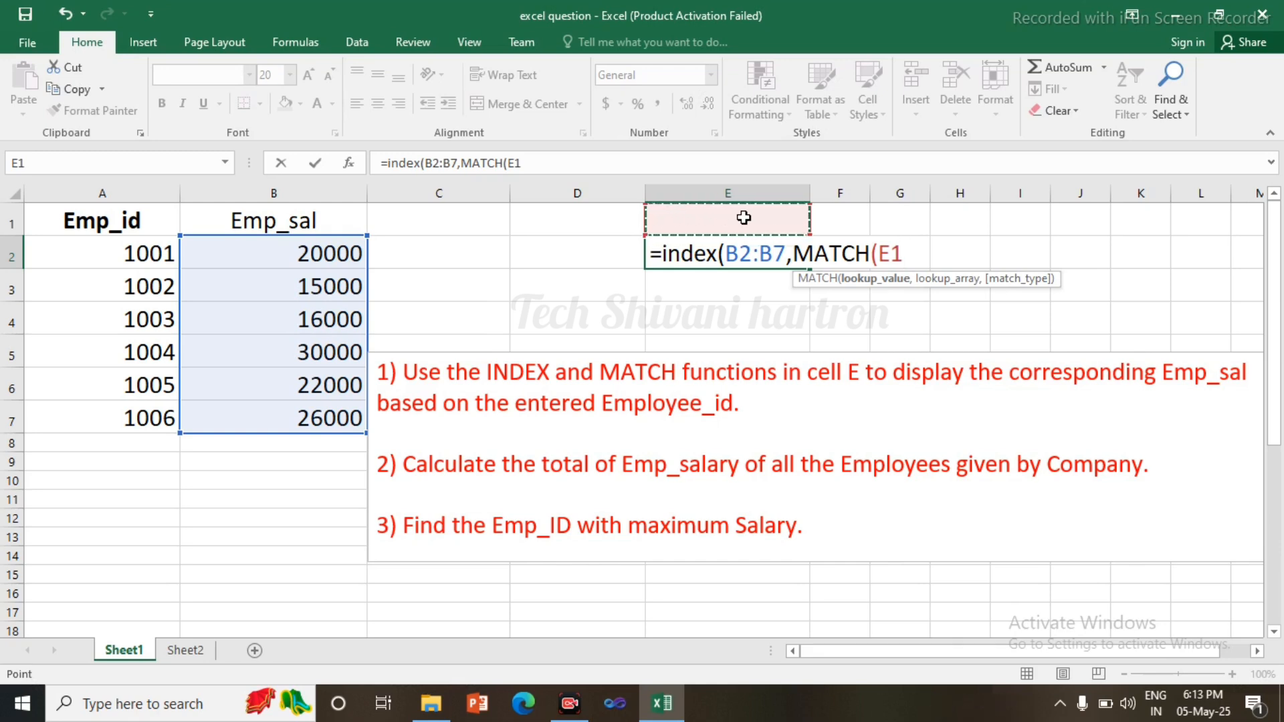
type(",")
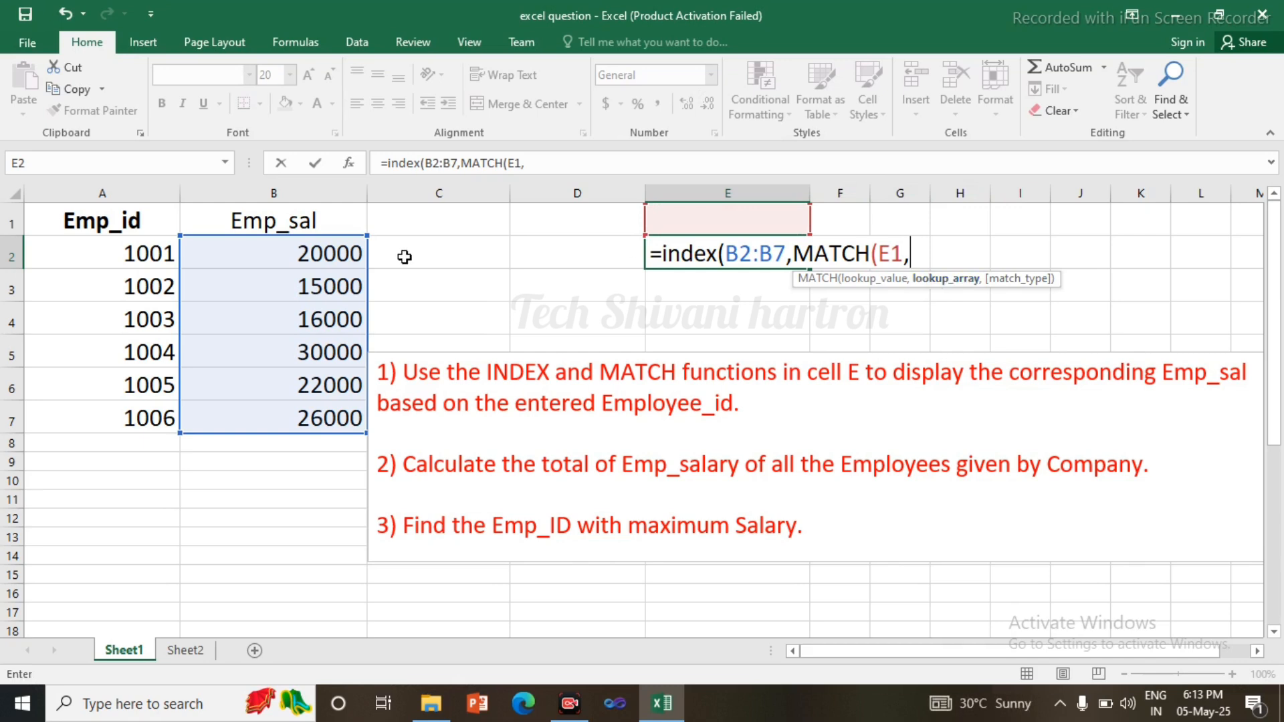
left_click_drag(104, 259, 108, 402)
type(",0")
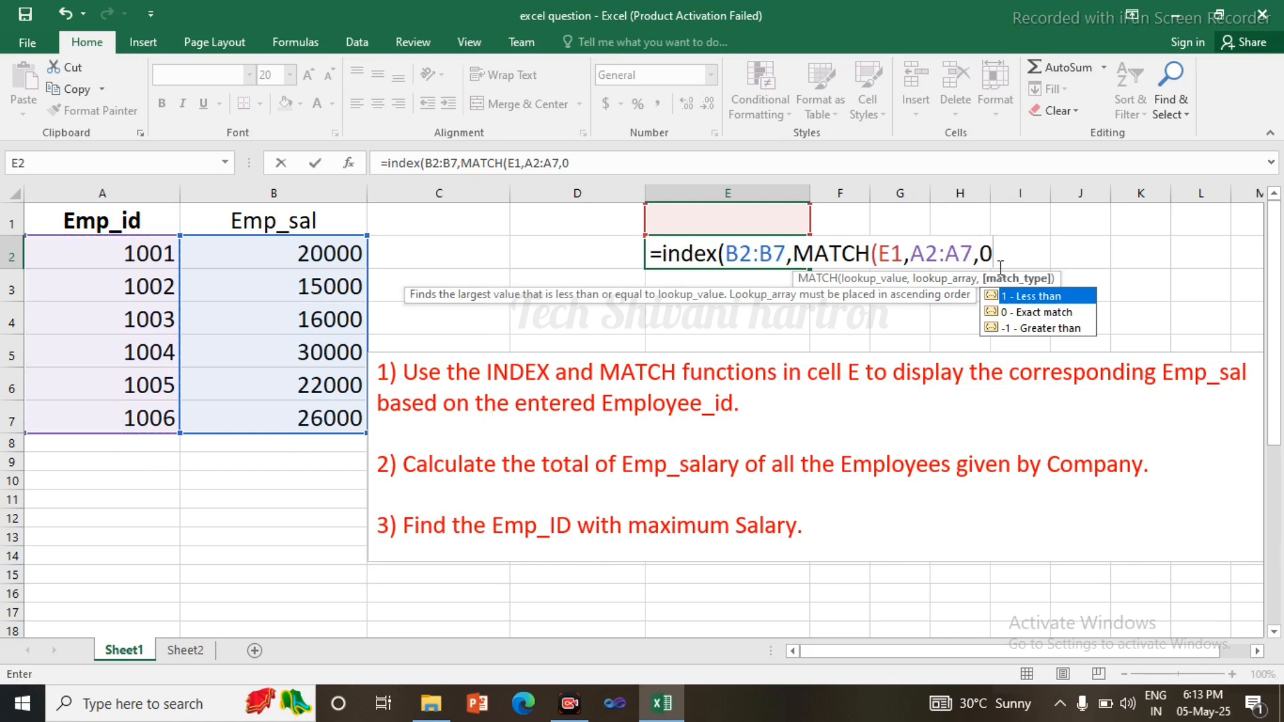
type("))")
key("Return")
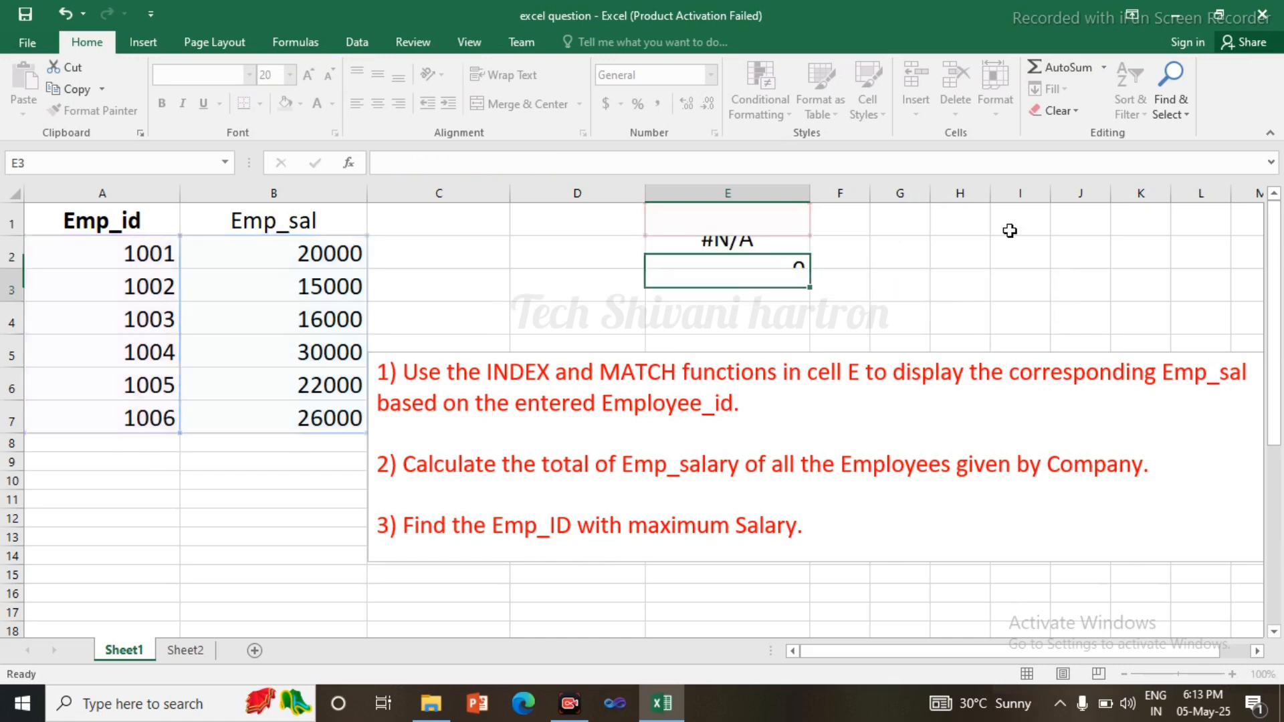
- Enter the employee ID from cell A4 into E1 as the lookup value and compare the result with that employee's row
left_click(780, 223)
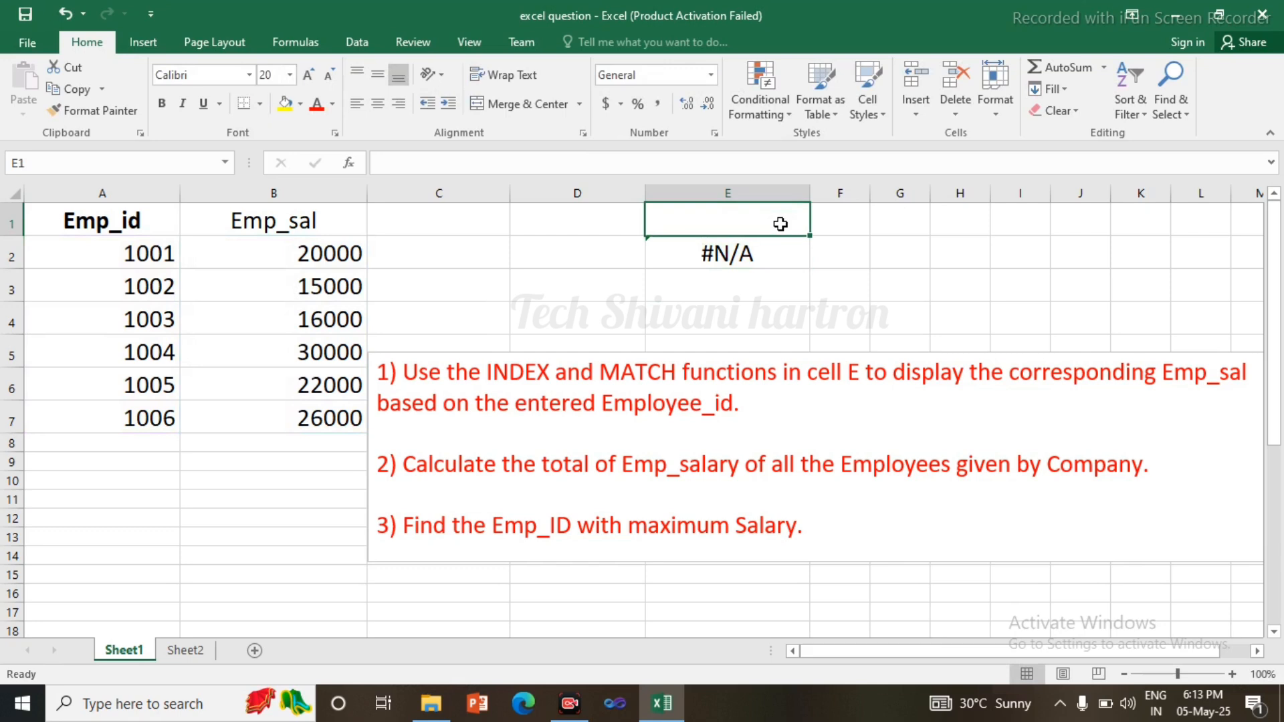
type("100")
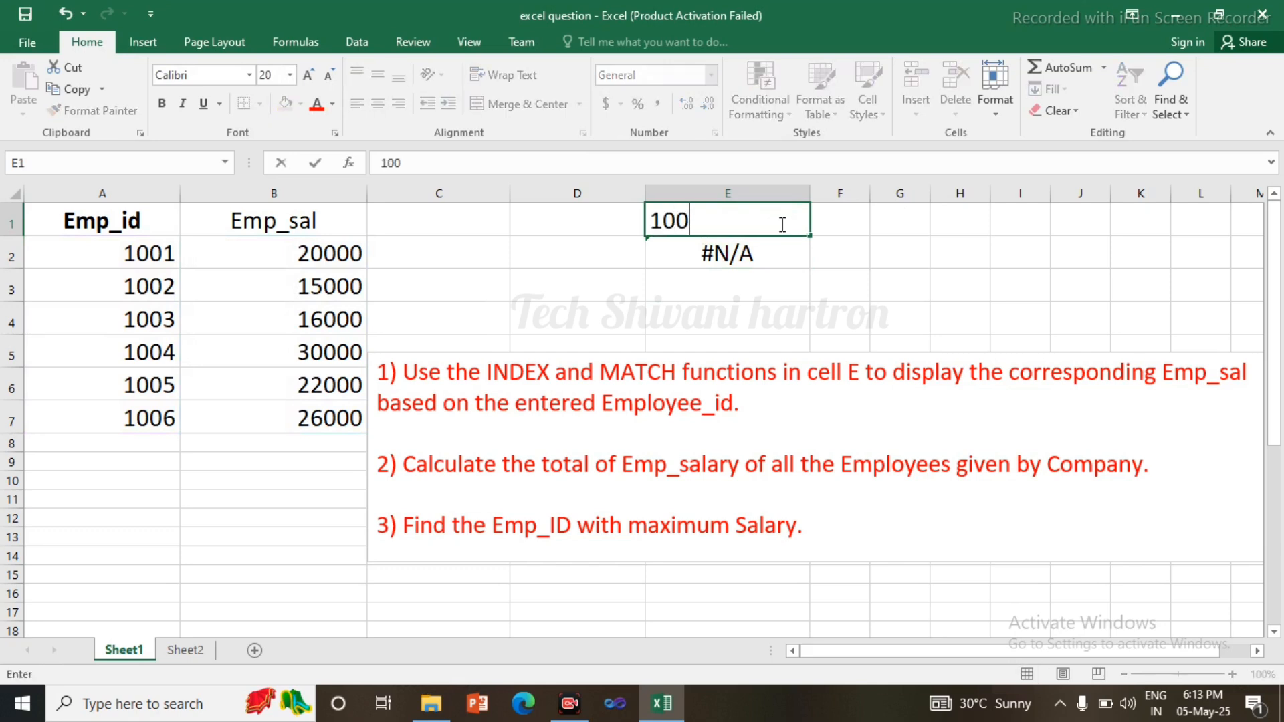
type("3")
key("Return")
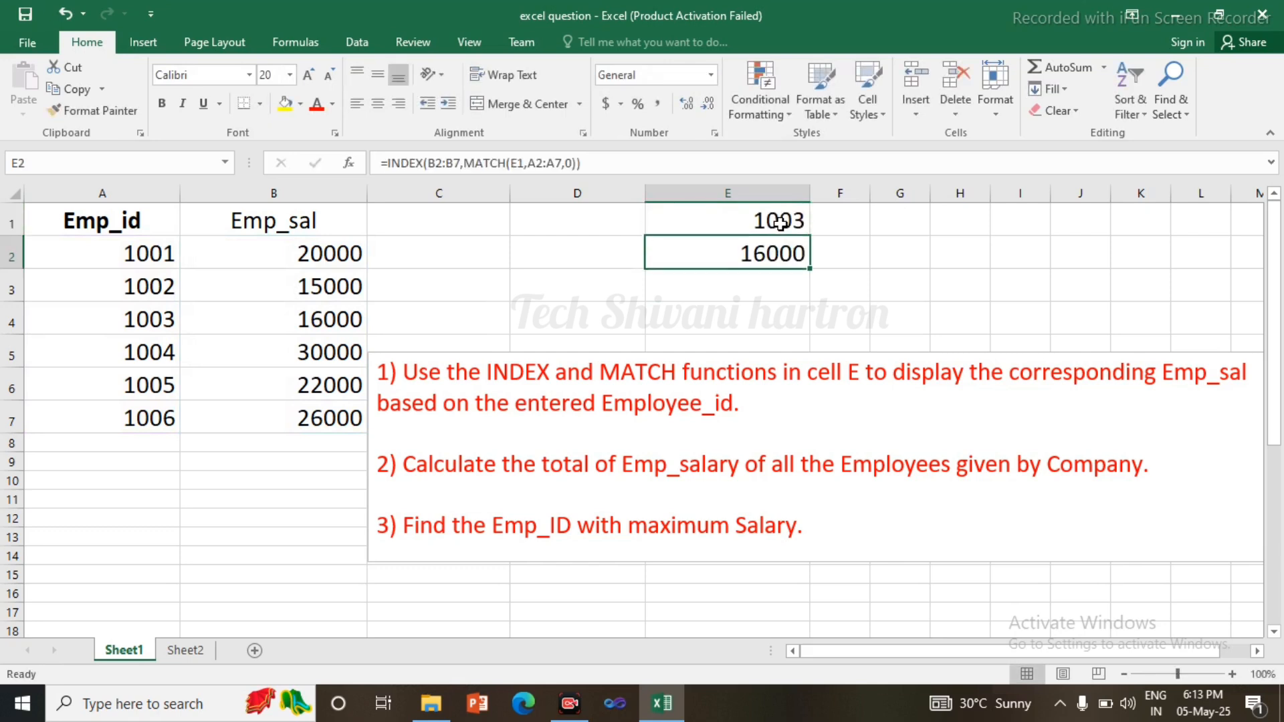
left_click_drag(168, 315, 280, 330)
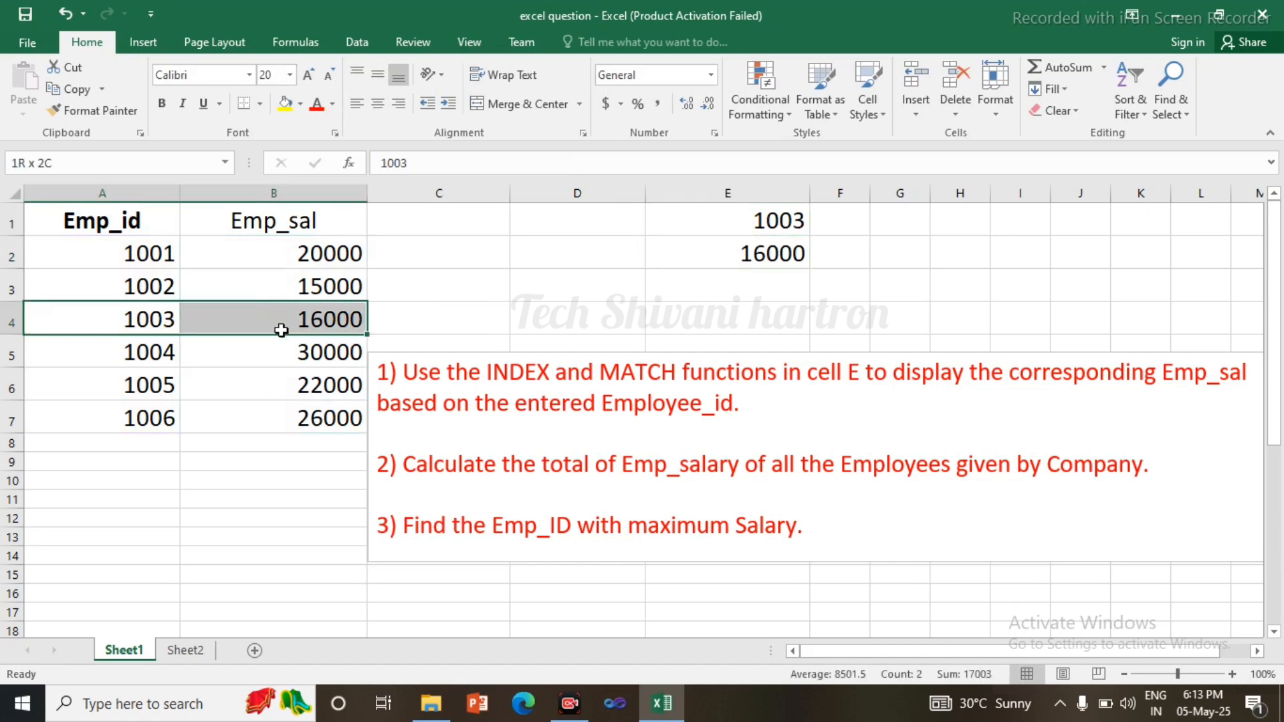
- Label the lookup cells by entering ID in D1 and Emp_sal in D2
left_click(576, 234)
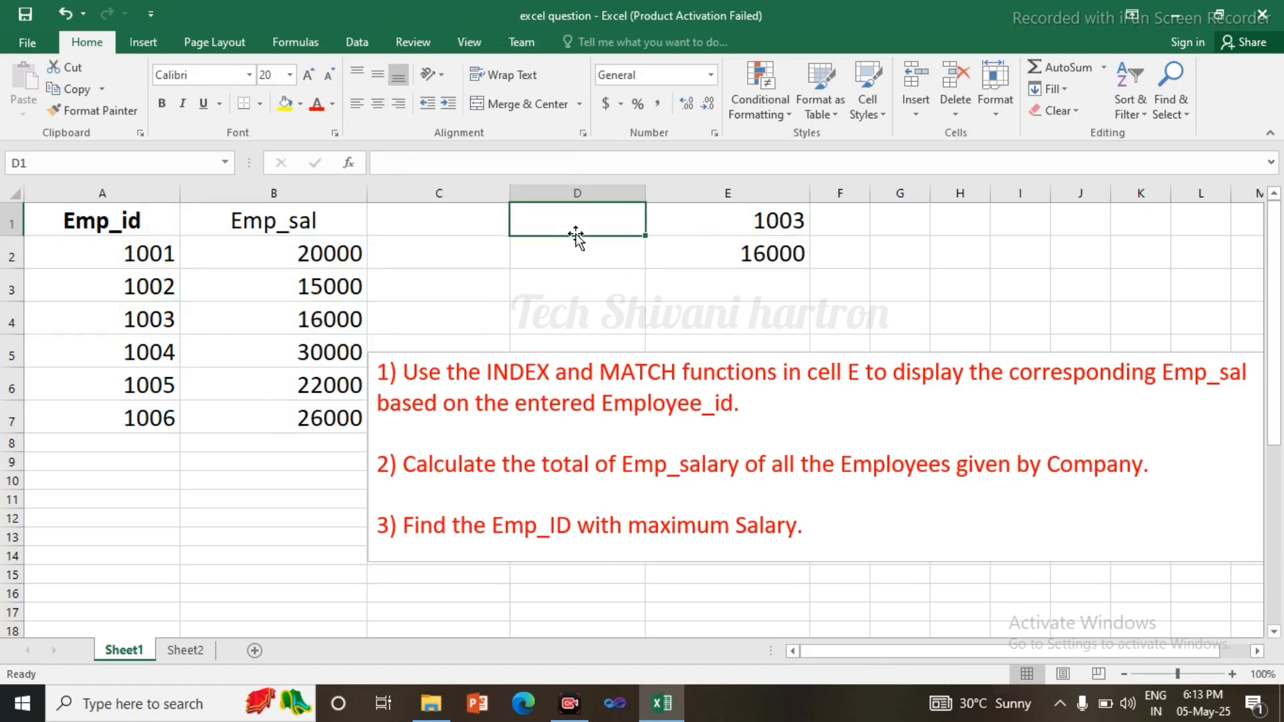
type("ID")
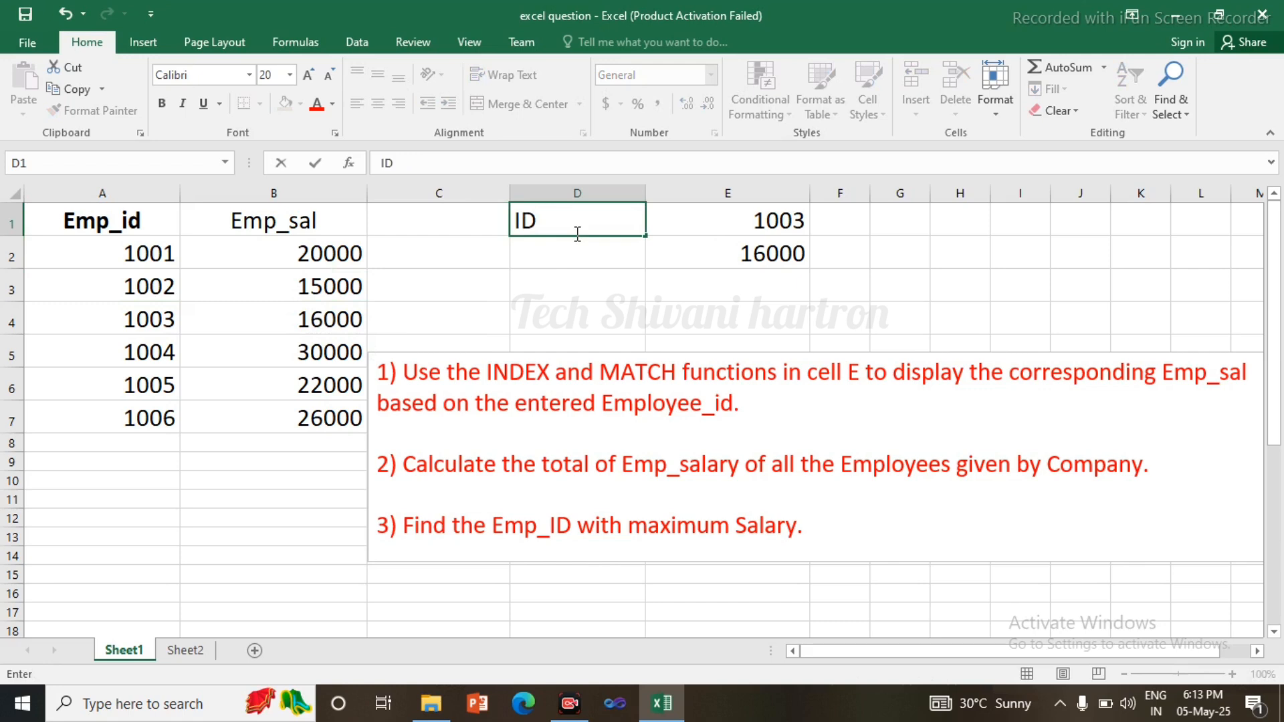
key("Return")
type("S")
key("BackSpace")
type("E")
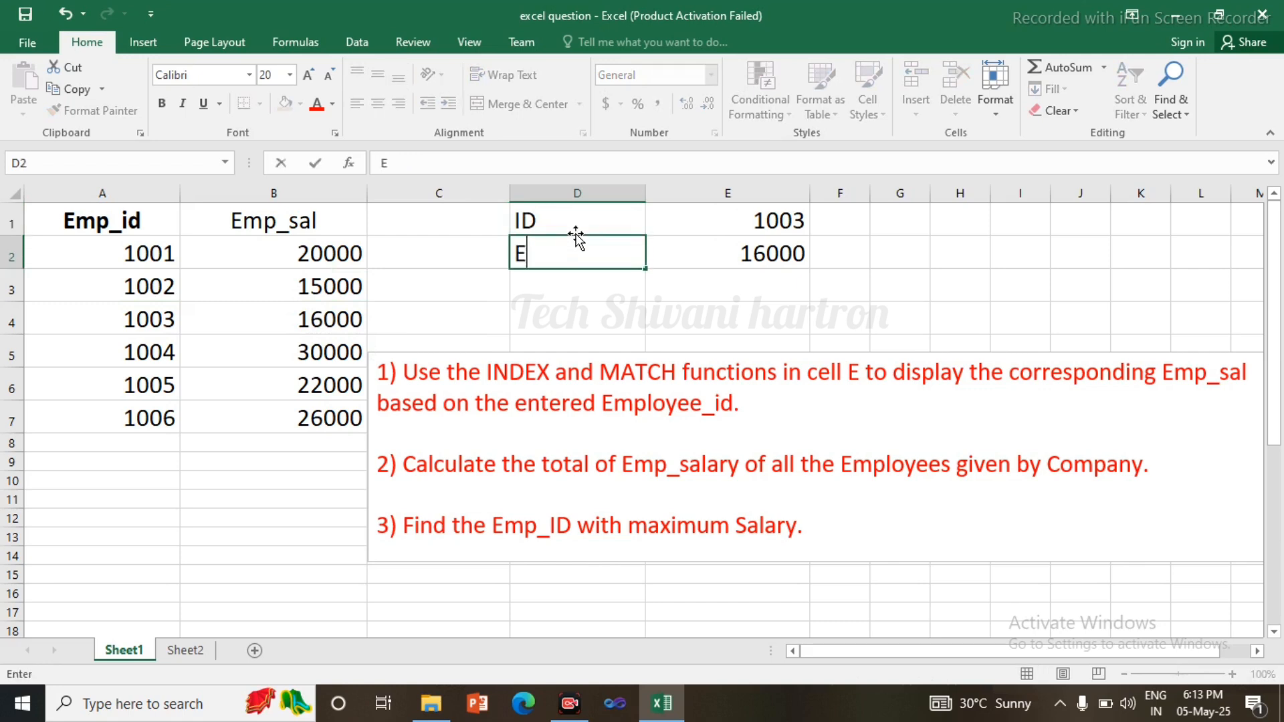
type("mp_da")
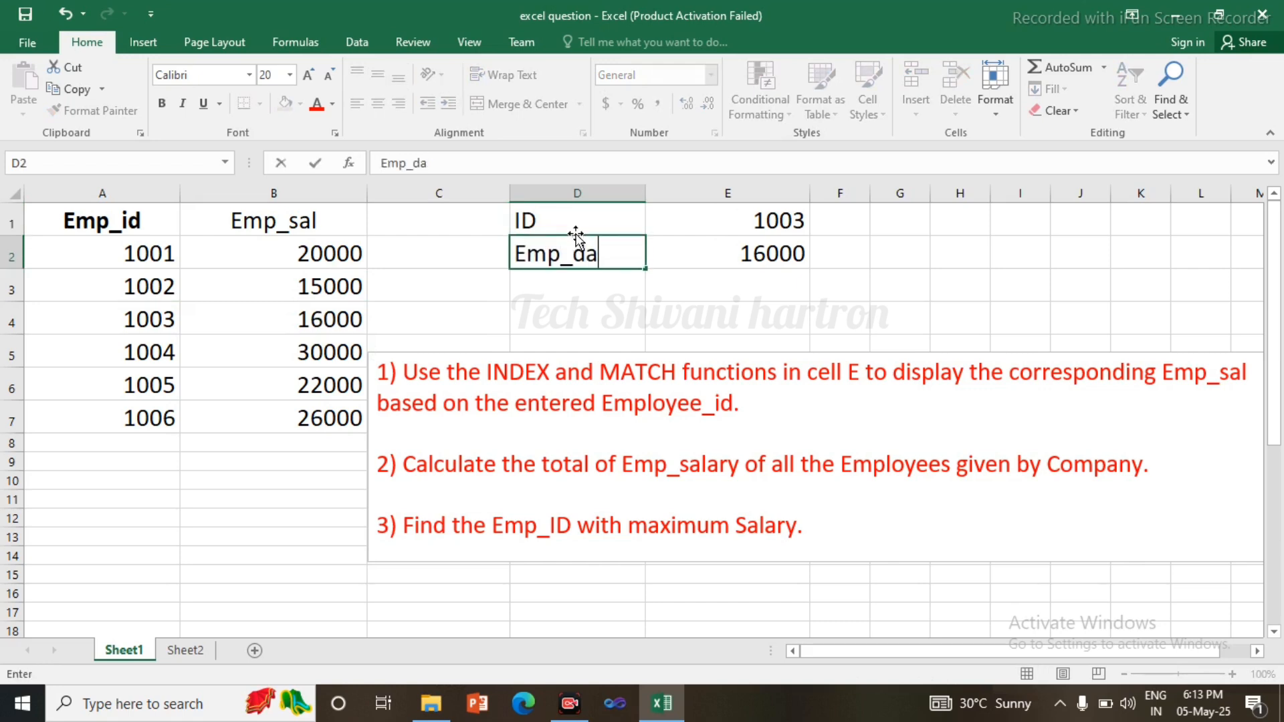
key("BackSpace")
key("BackSpace")
type("sal")
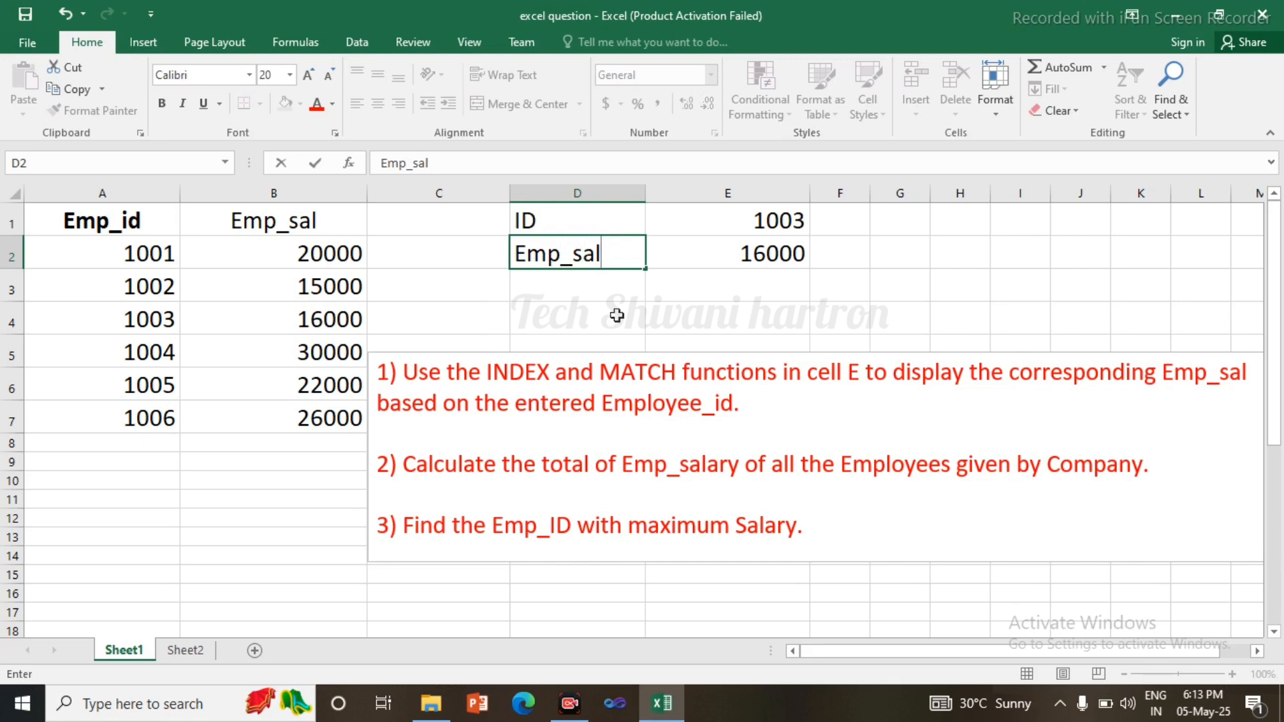
left_click(706, 306)
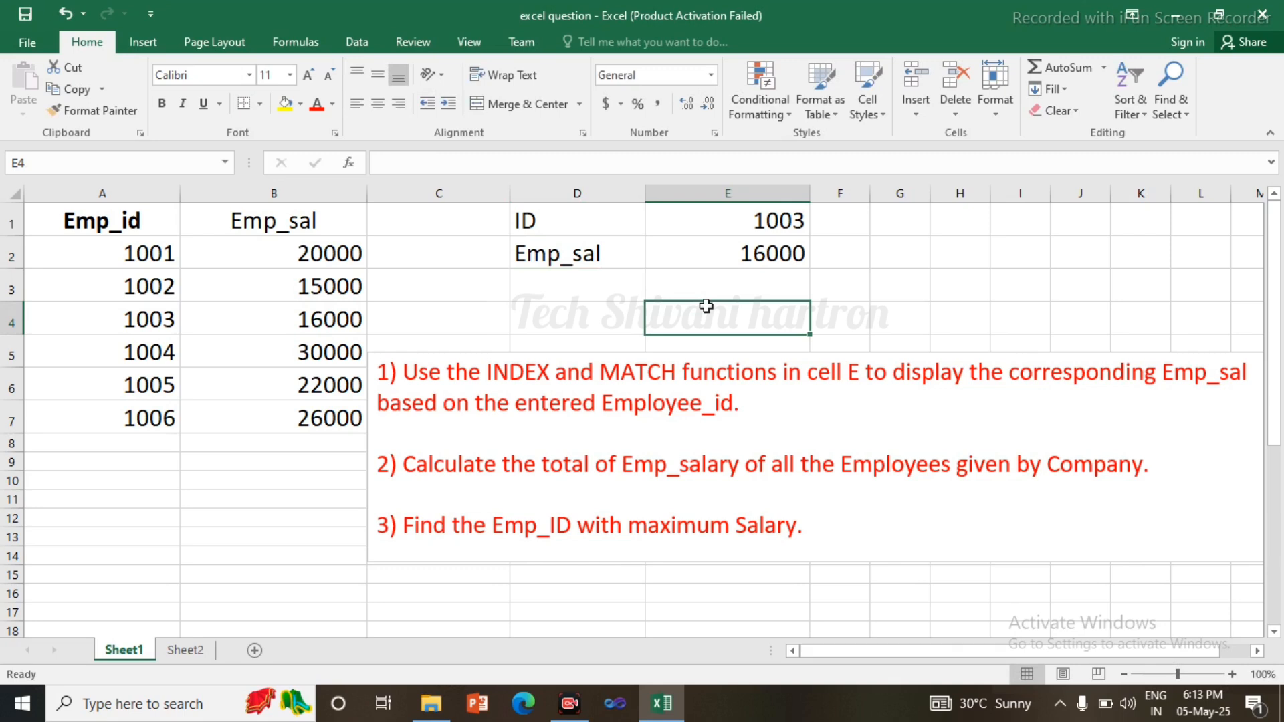
- Shift the question text box down about one row and total the salaries in B8 with =SUM(B2:B7)
left_click(766, 429)
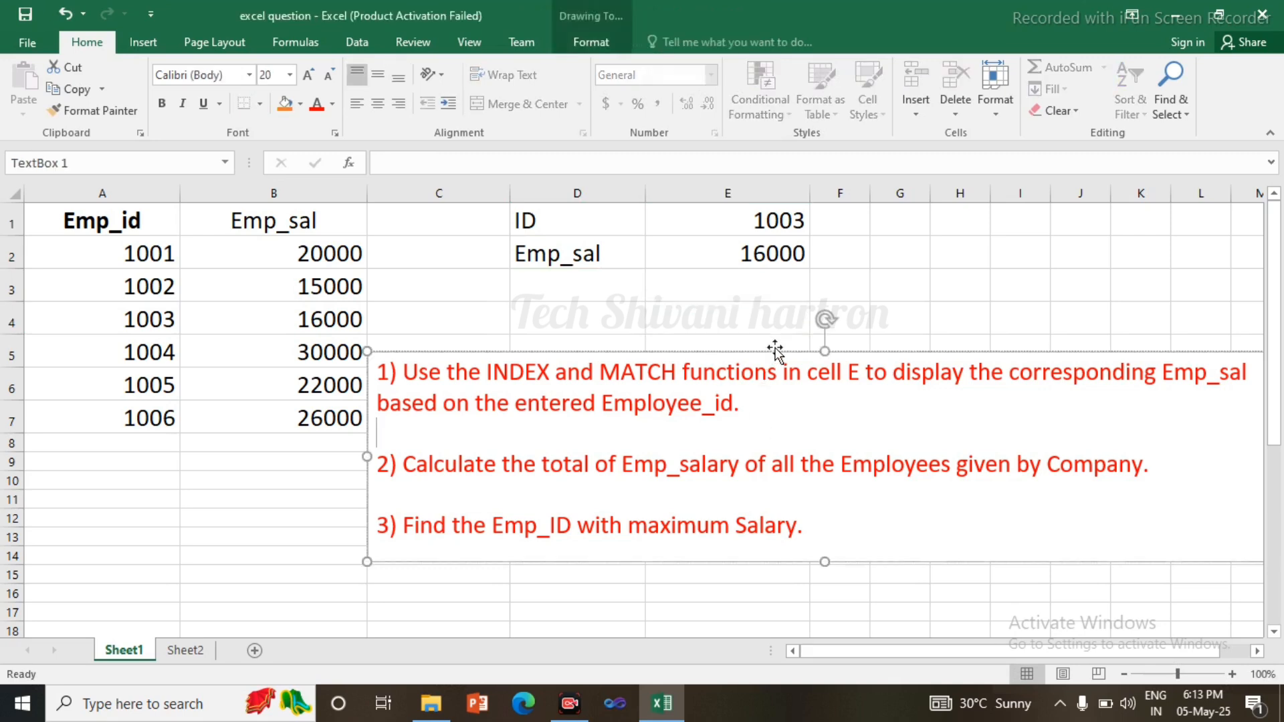
left_click_drag(775, 351, 786, 390)
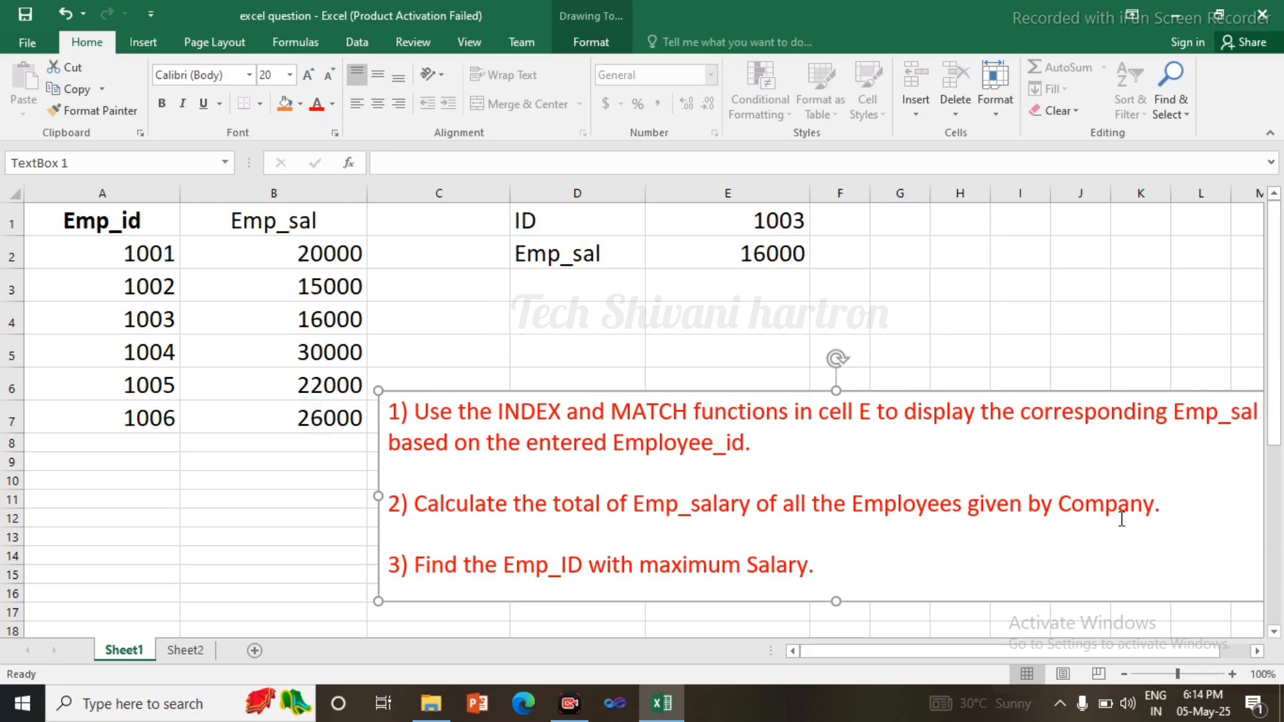
left_click(298, 439)
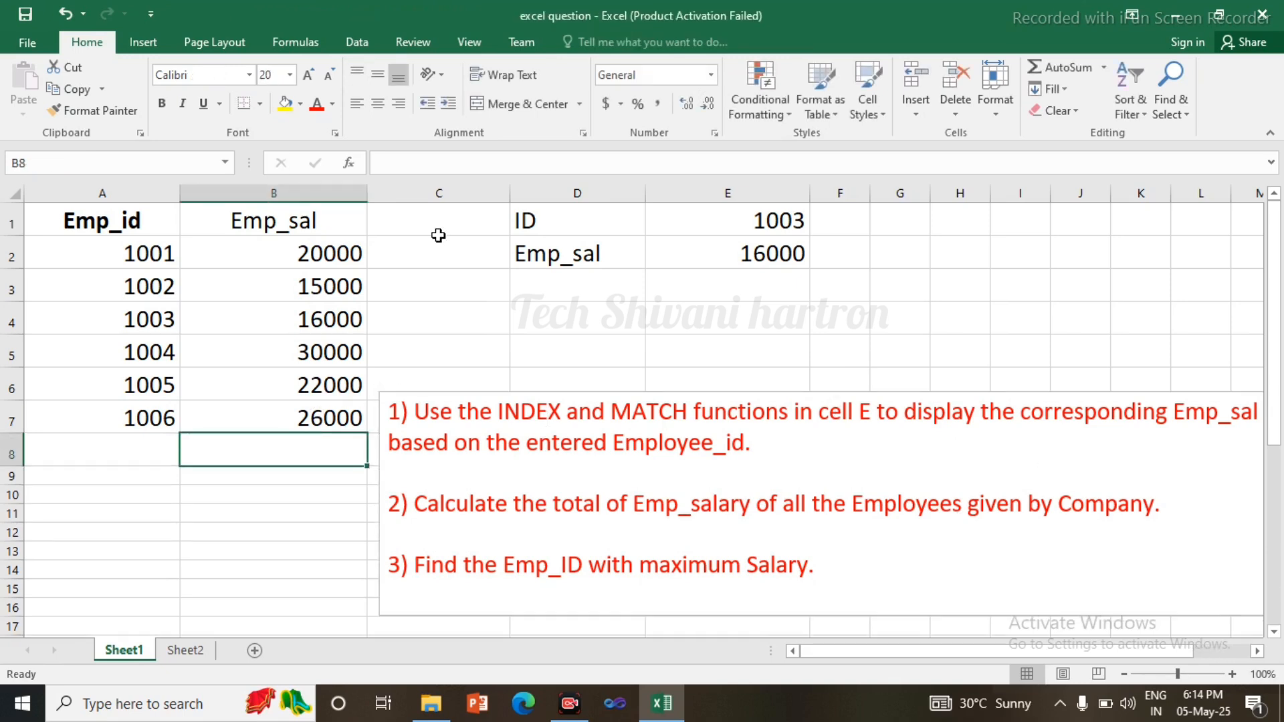
type("=sum(")
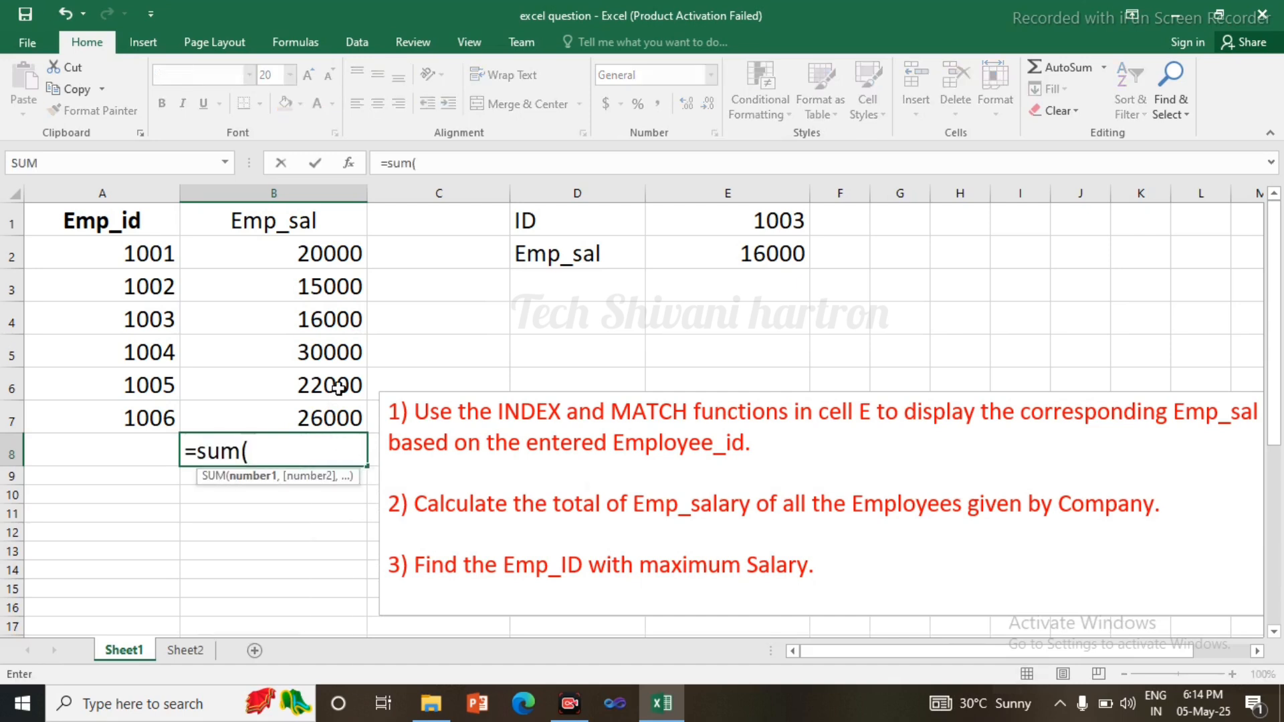
left_click_drag(344, 254, 327, 420)
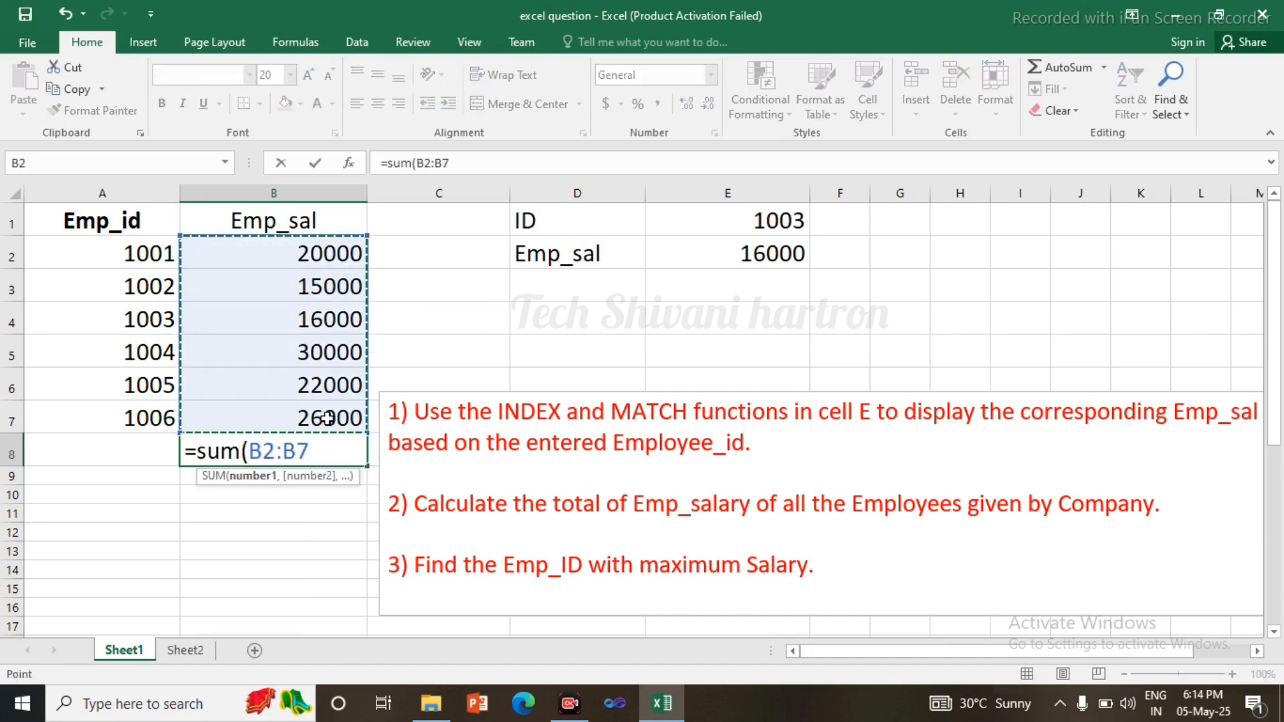
type(")")
key("Return")
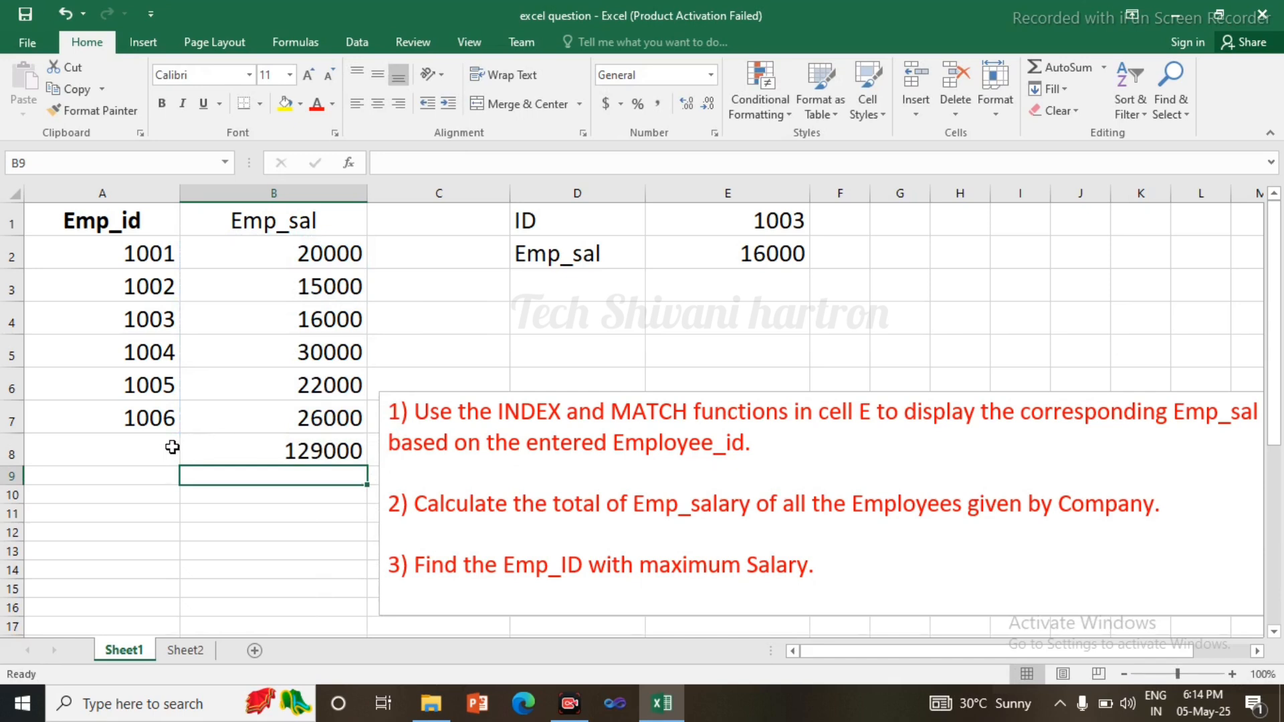
- Enter the label Total in cell A8 and enlarge its font size to 22
left_click(166, 448)
type("Total")
key("Return")
left_click(167, 447)
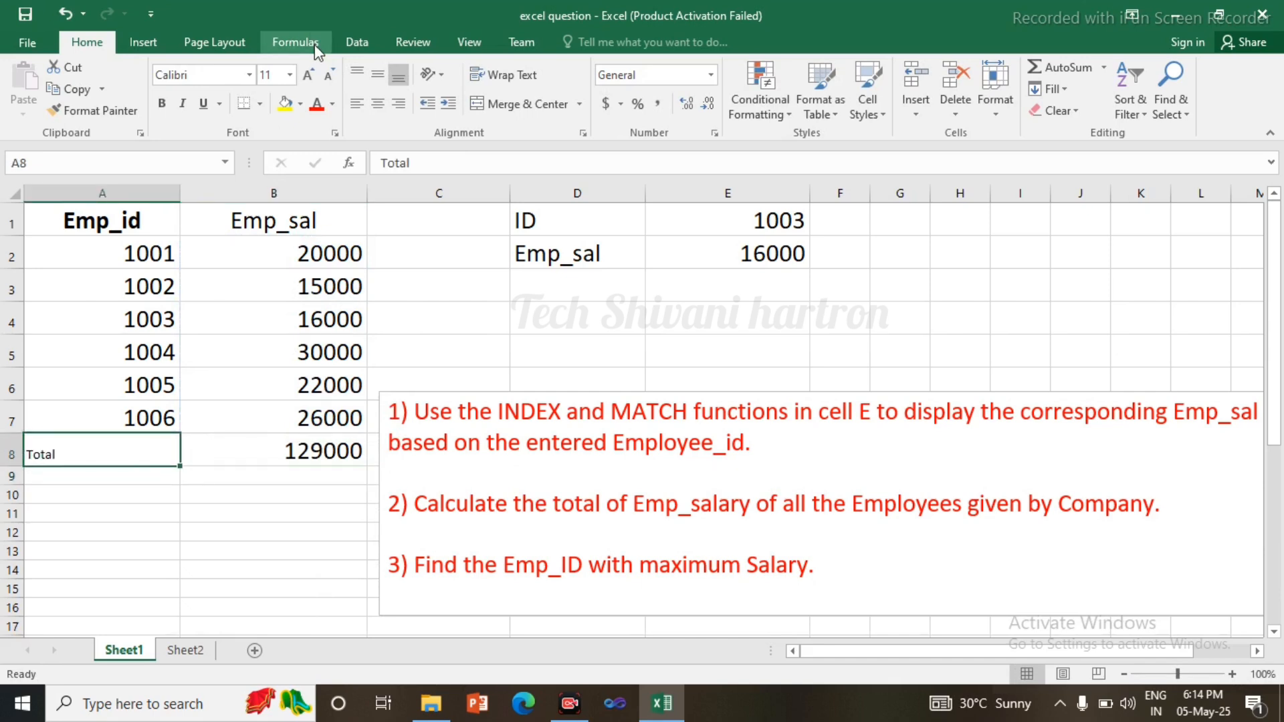
left_click(308, 74)
left_click(308, 74)
left_click(308, 74)
left_click(308, 75)
left_click(308, 74)
left_click(308, 75)
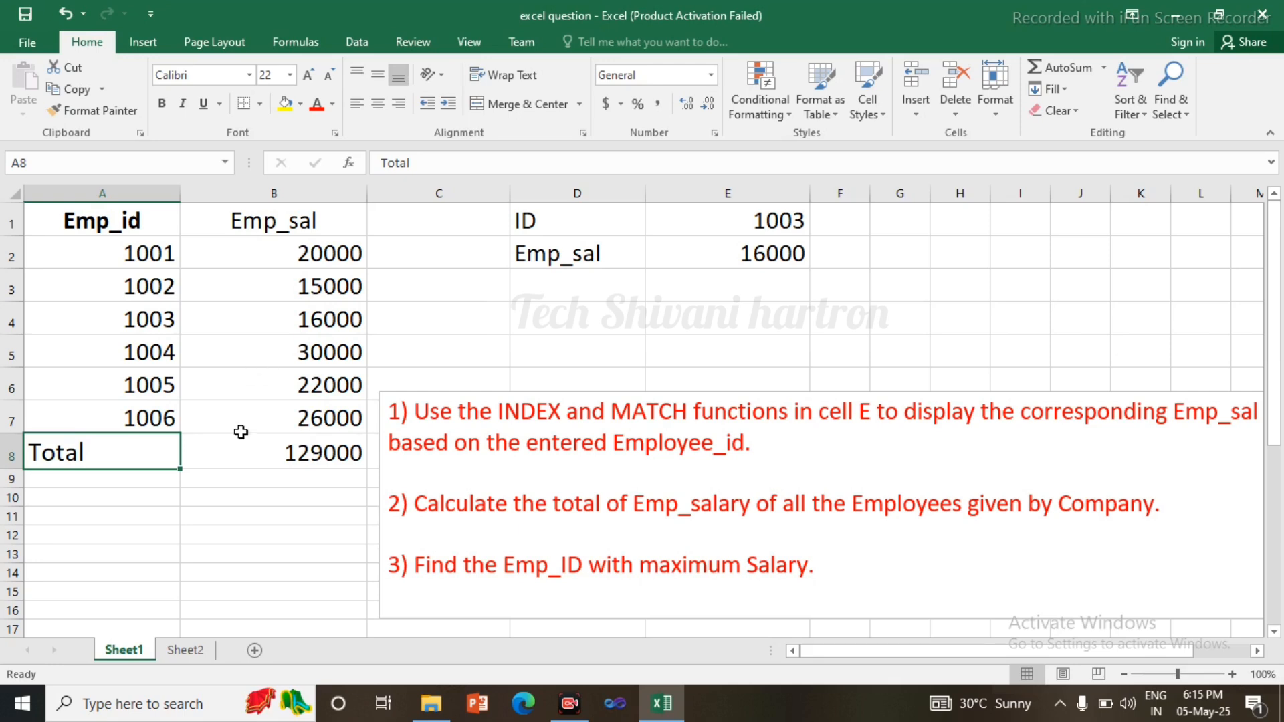
- Find the employee ID with the highest salary in B10 using =INDEX(A2:A7,MATCH(MAX(B2:B7),B2:B7,0)) and compare it with that employee's row
left_click(249, 499)
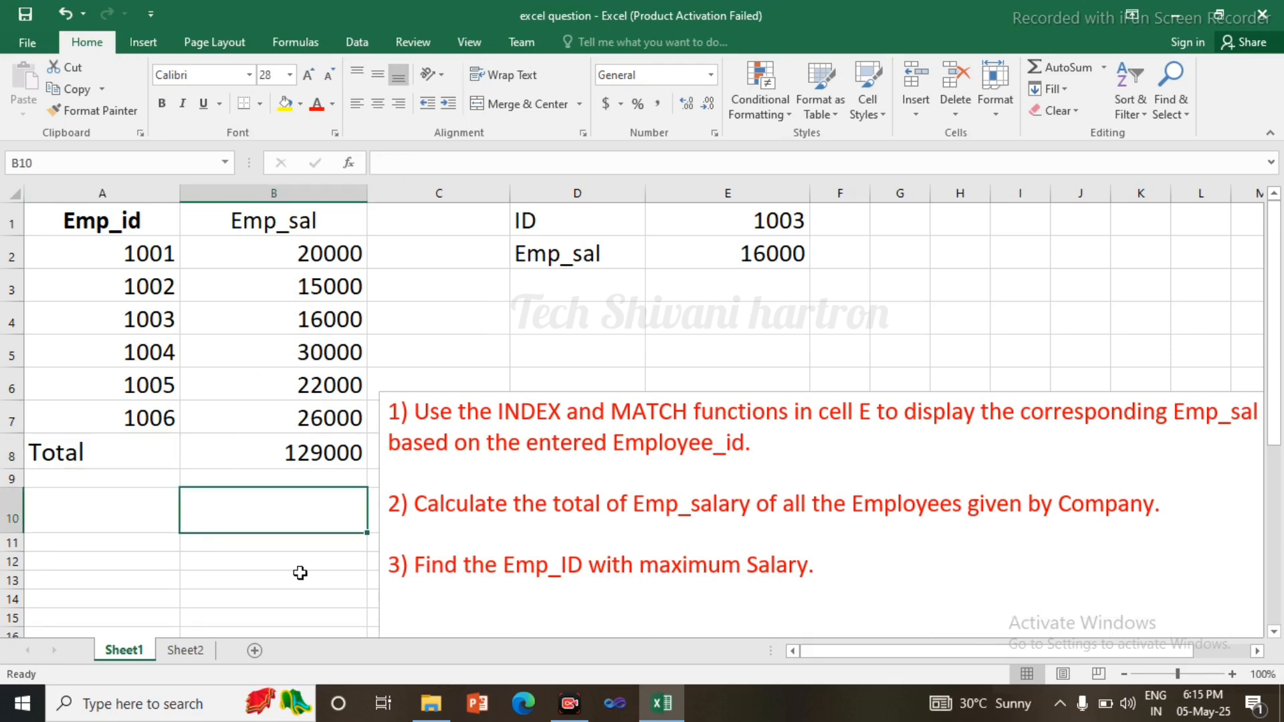
type("=index")
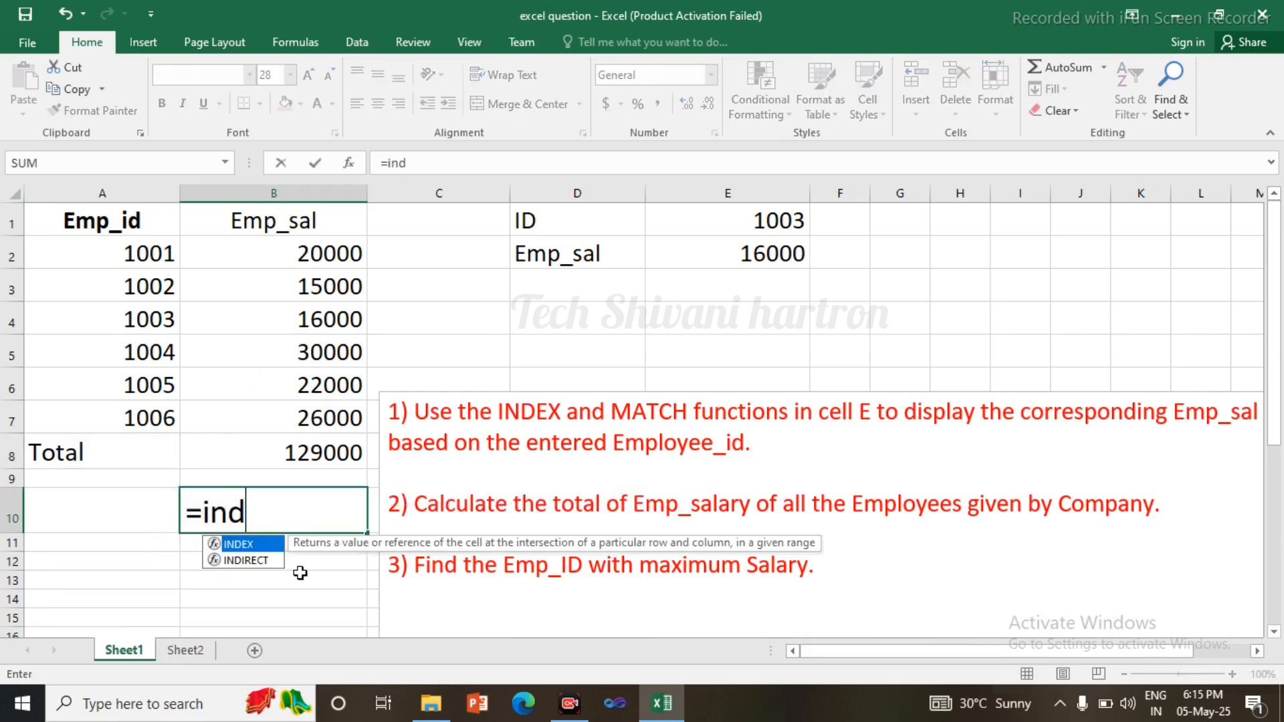
type("(")
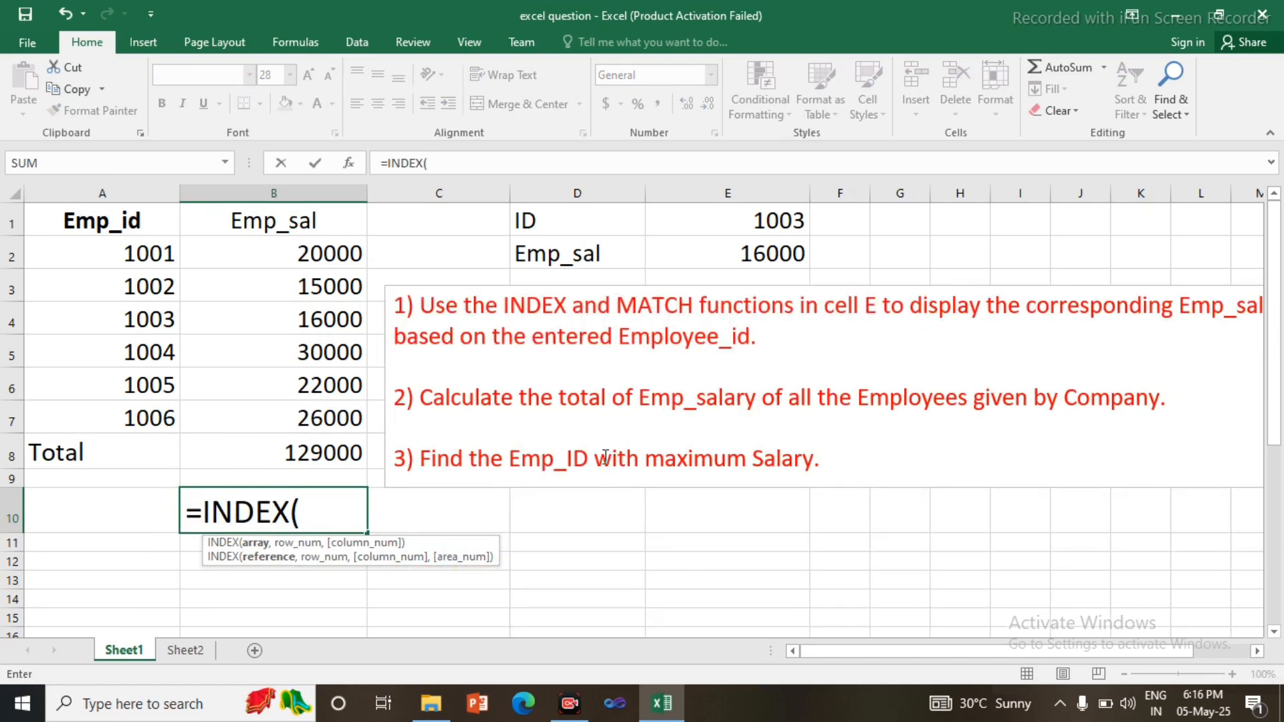
left_click_drag(161, 250, 155, 412)
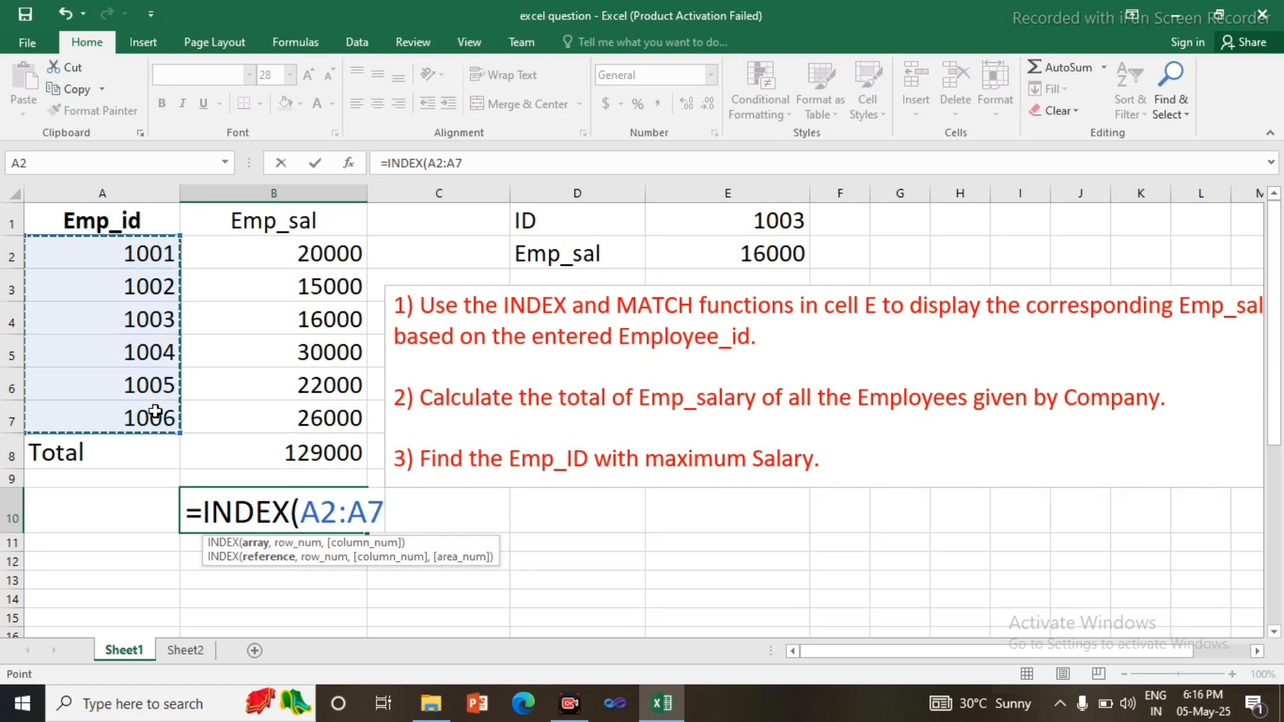
type(",mat")
key("Tab")
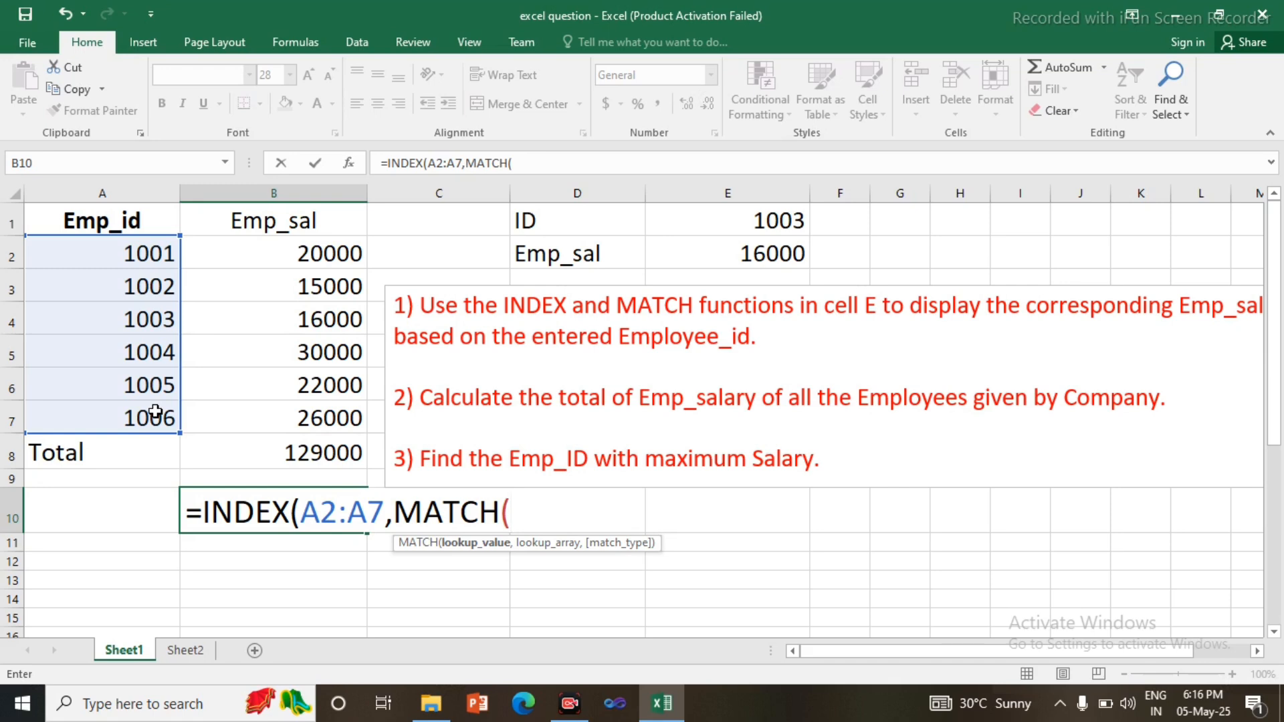
type("max(")
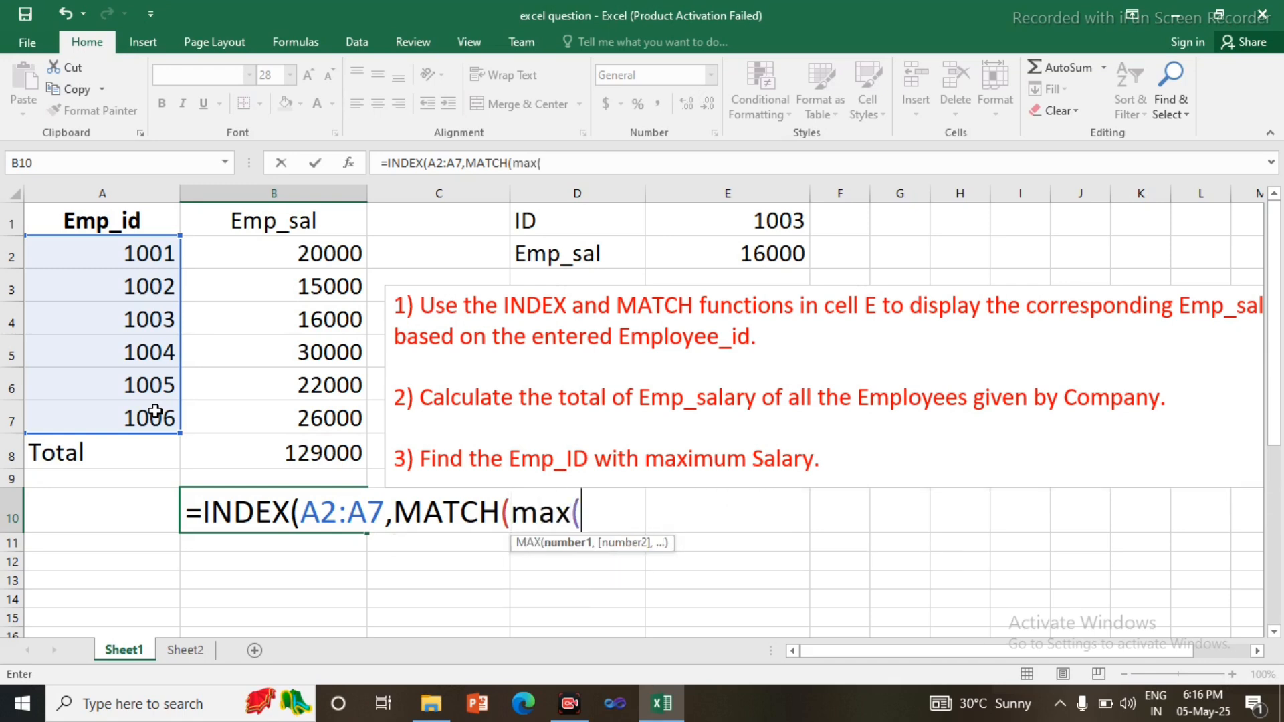
left_click_drag(252, 258, 253, 428)
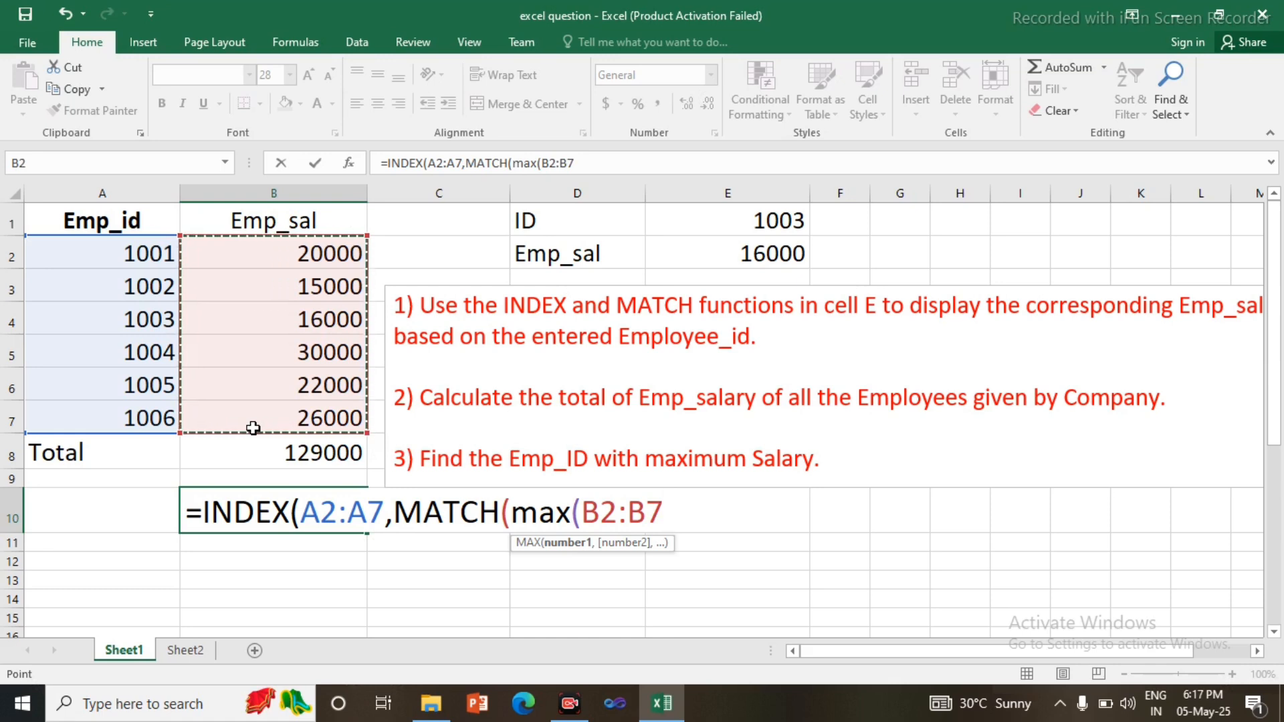
type(")")
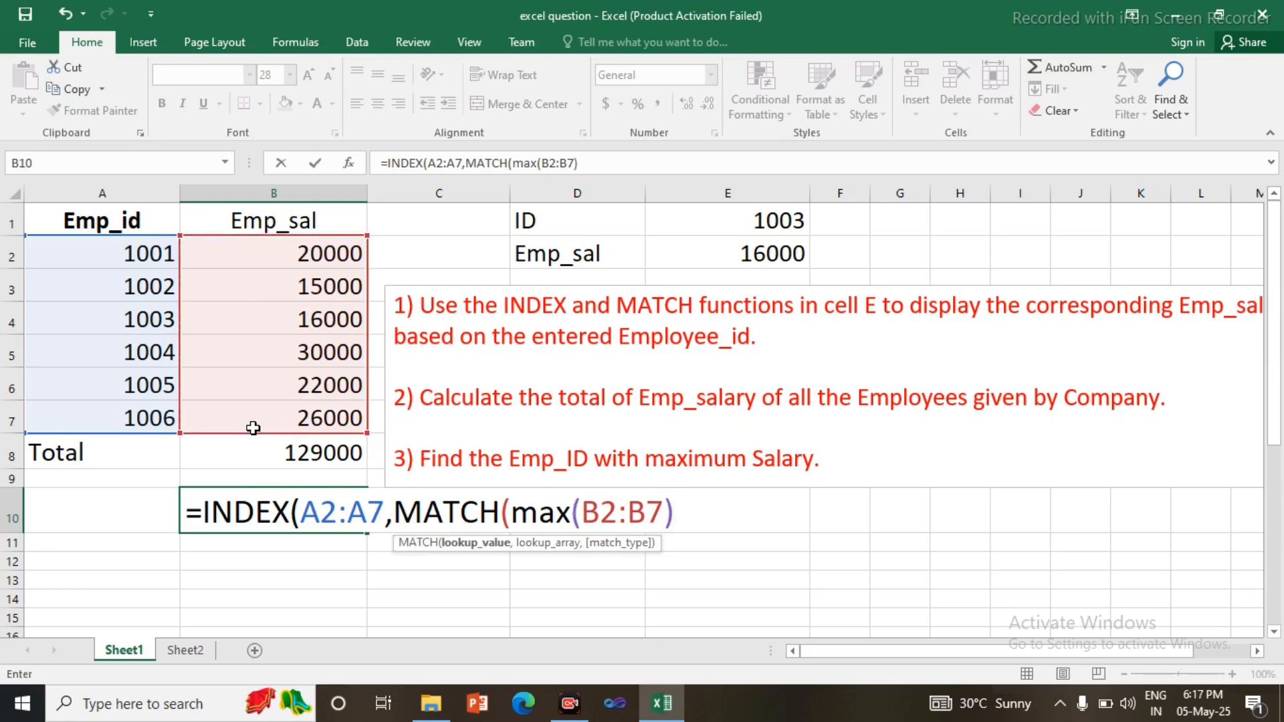
type(",")
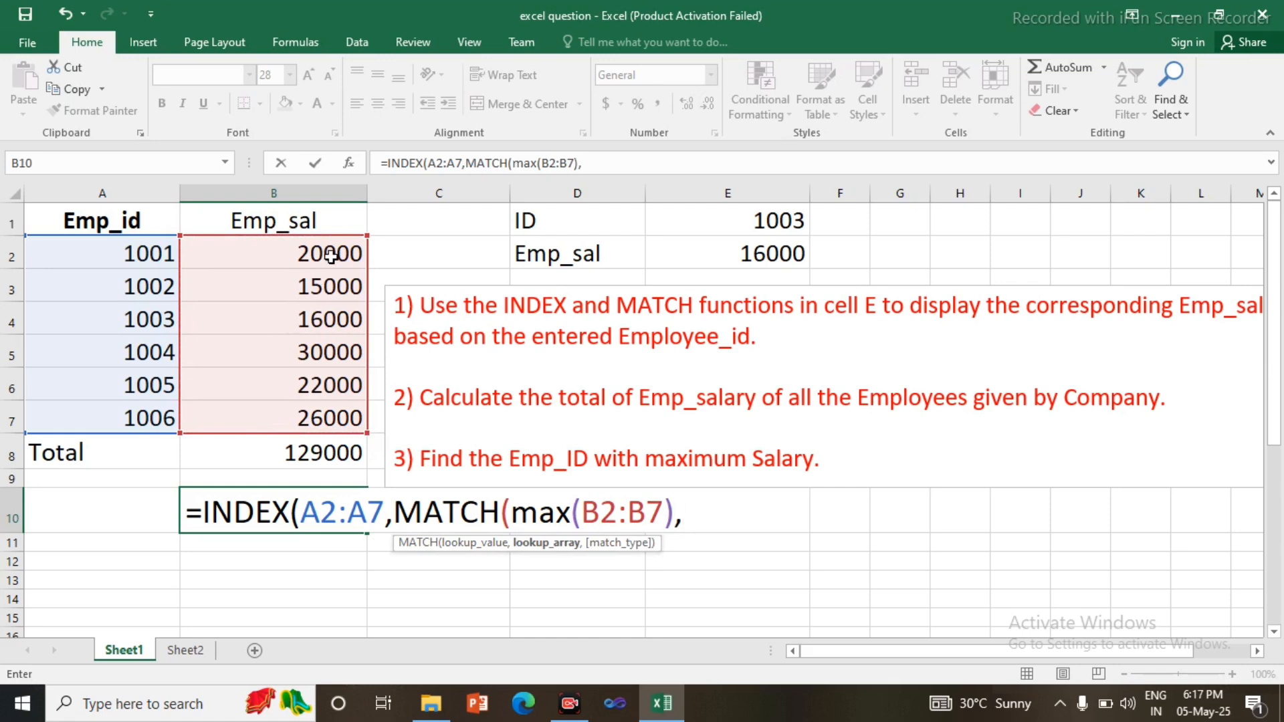
left_click_drag(331, 247, 351, 406)
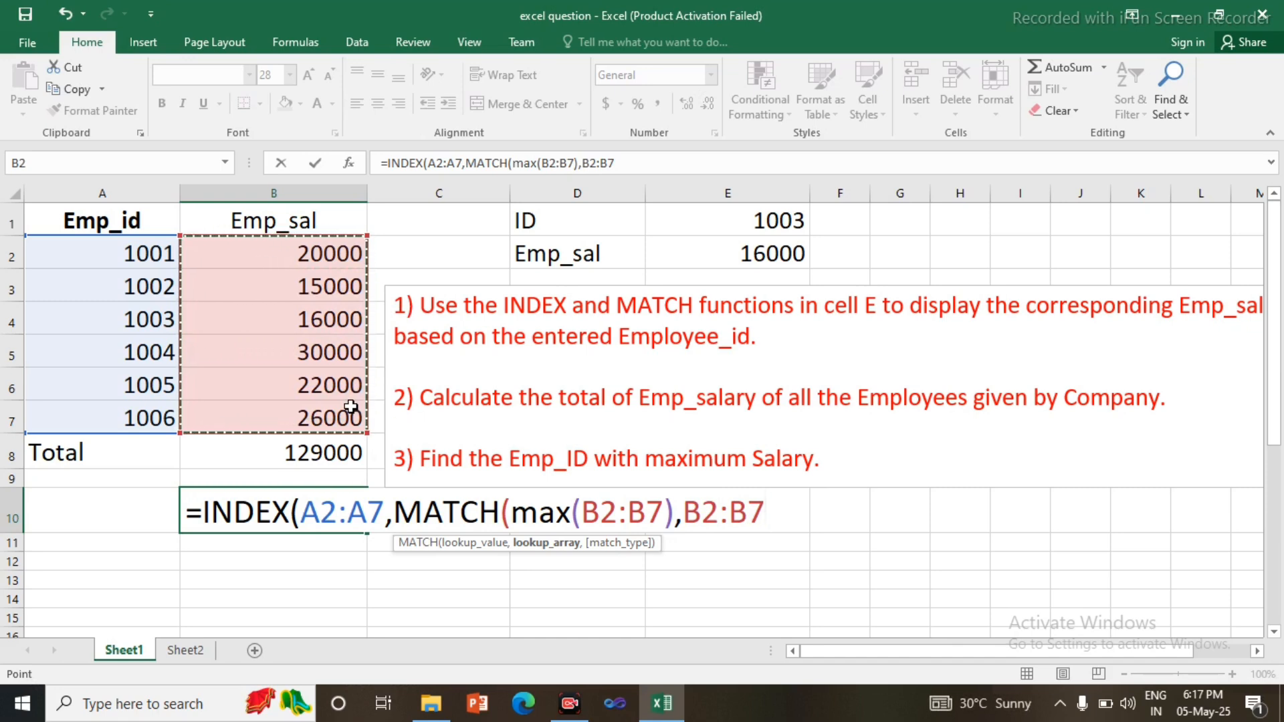
type(",0")
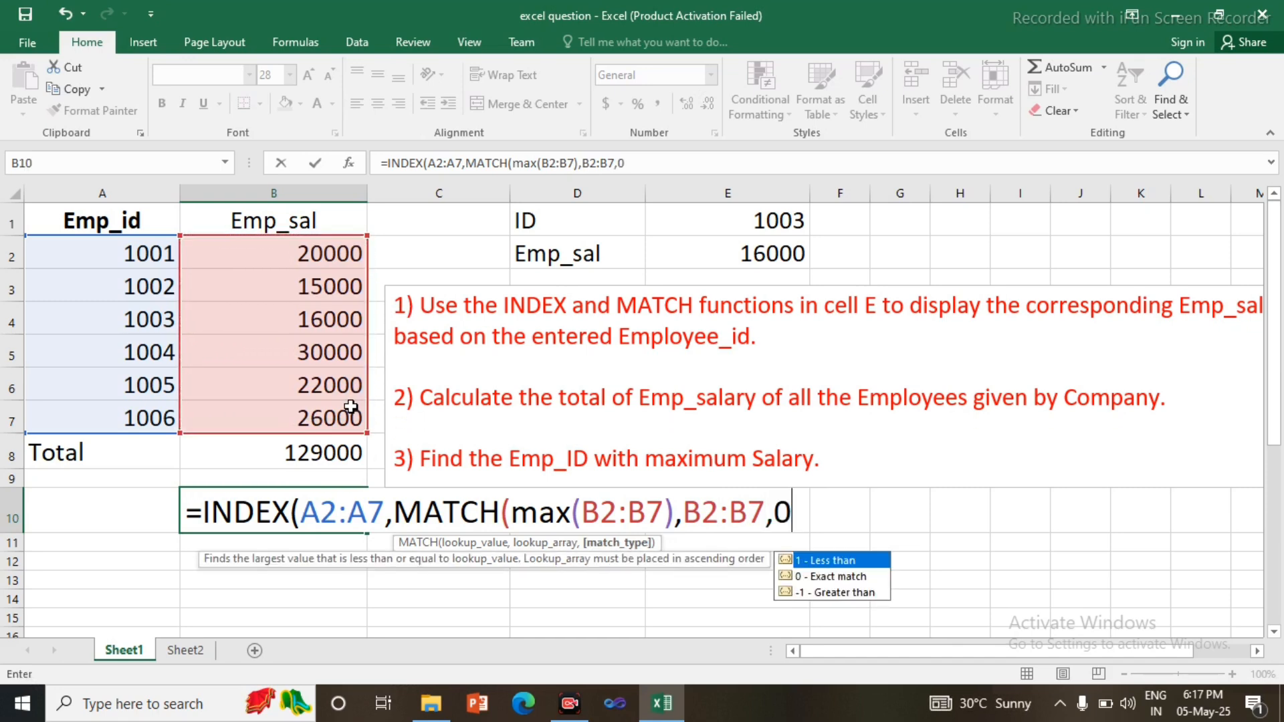
type("))")
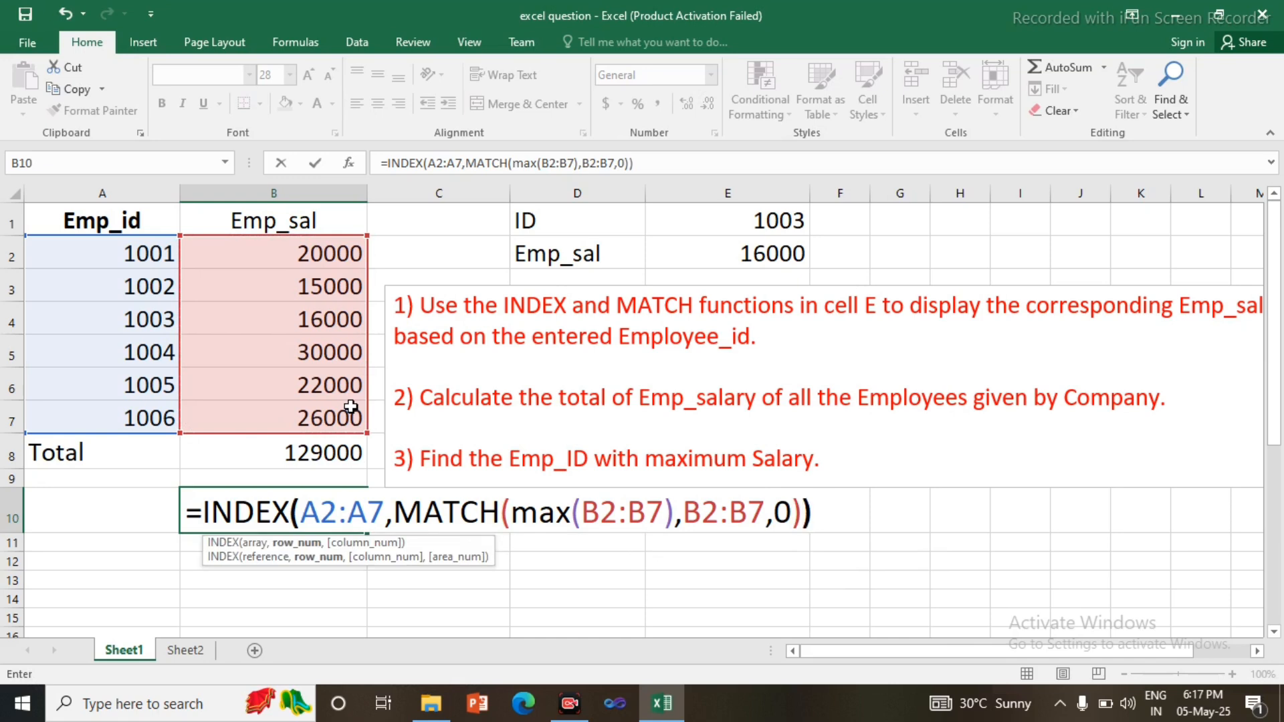
key("Return")
left_click(307, 506)
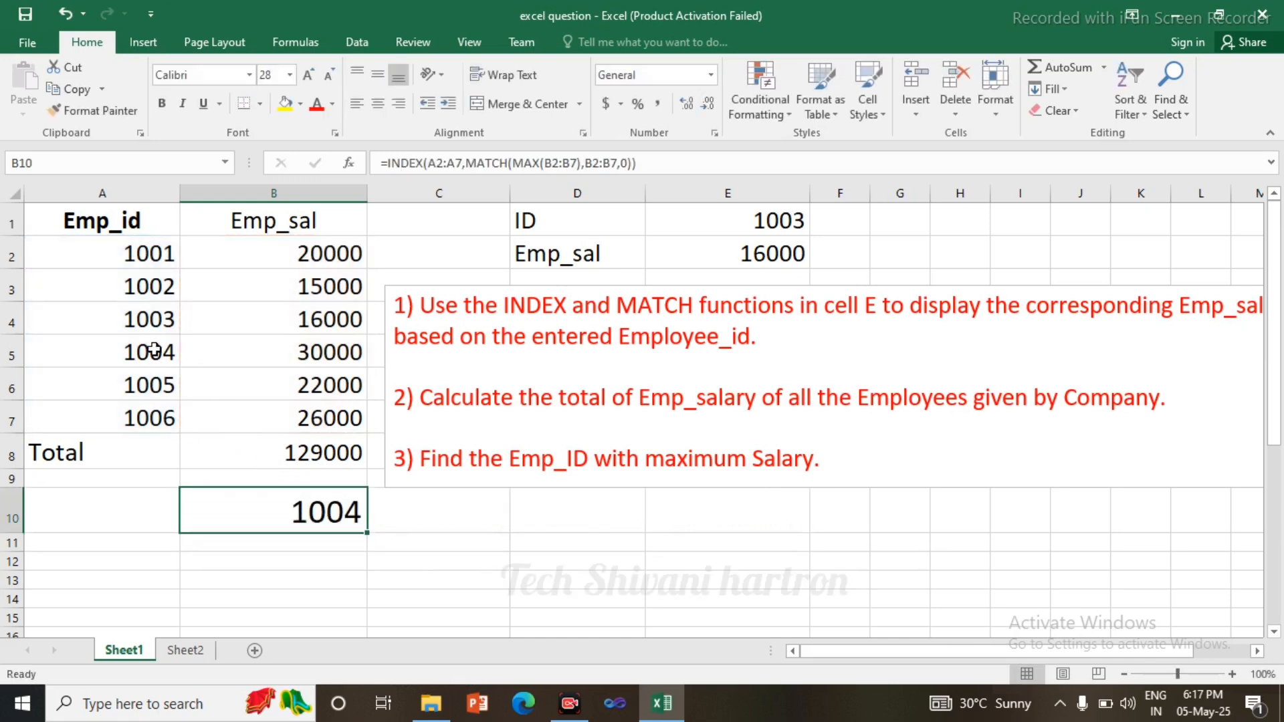
left_click_drag(154, 349, 247, 352)
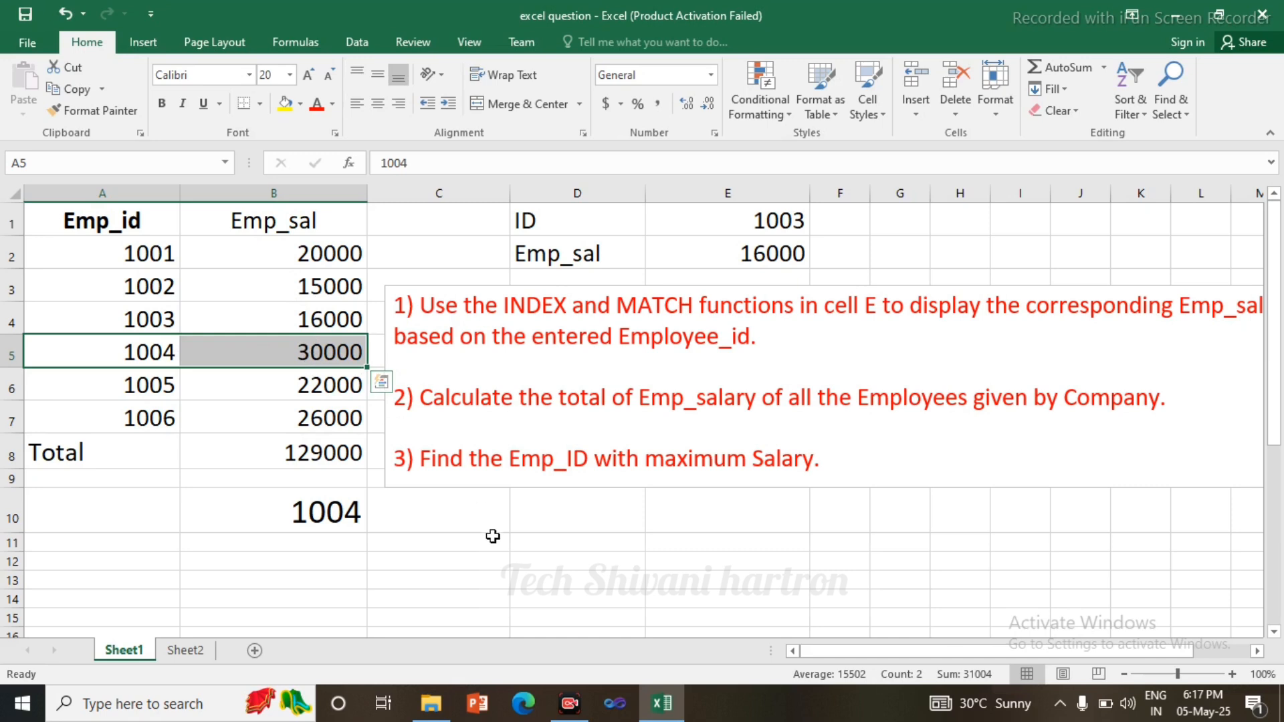
- Replace MAX with MIN in the B10 formula to find the lowest-paid employee's ID and compare it with that employee's row
double_click(338, 511)
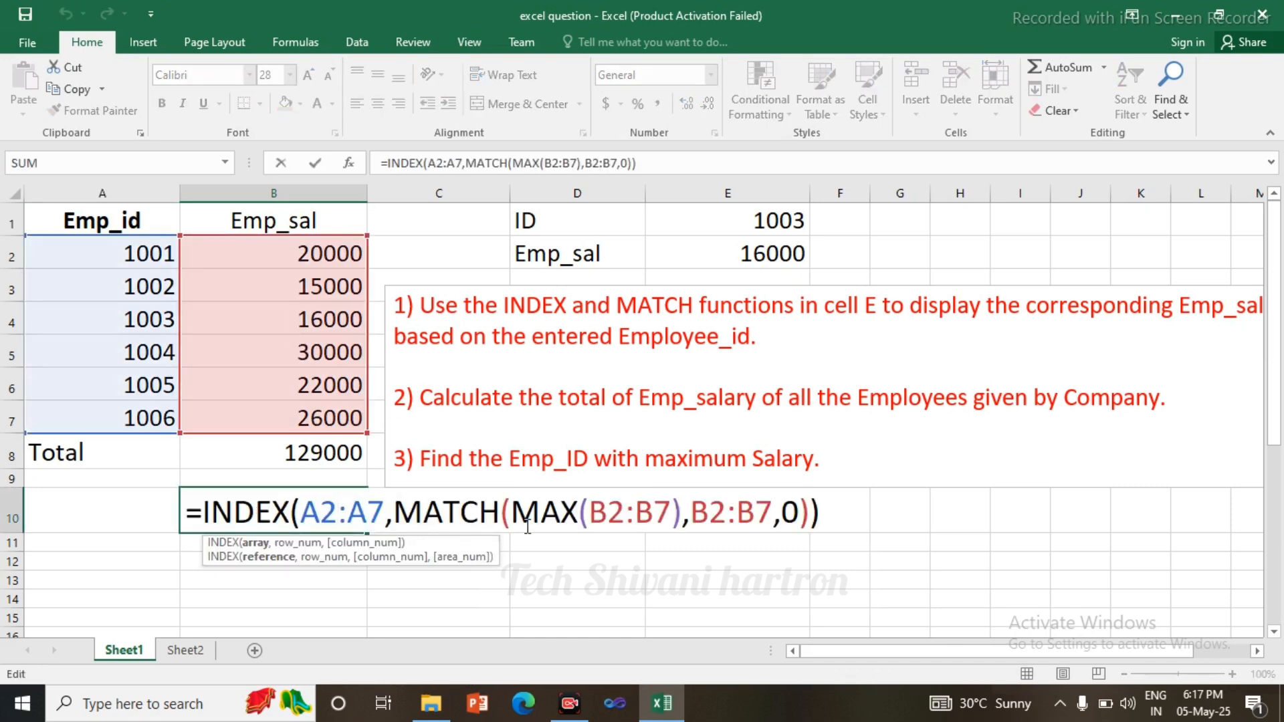
left_click(575, 513)
key("BackSpace")
key("BackSpace")
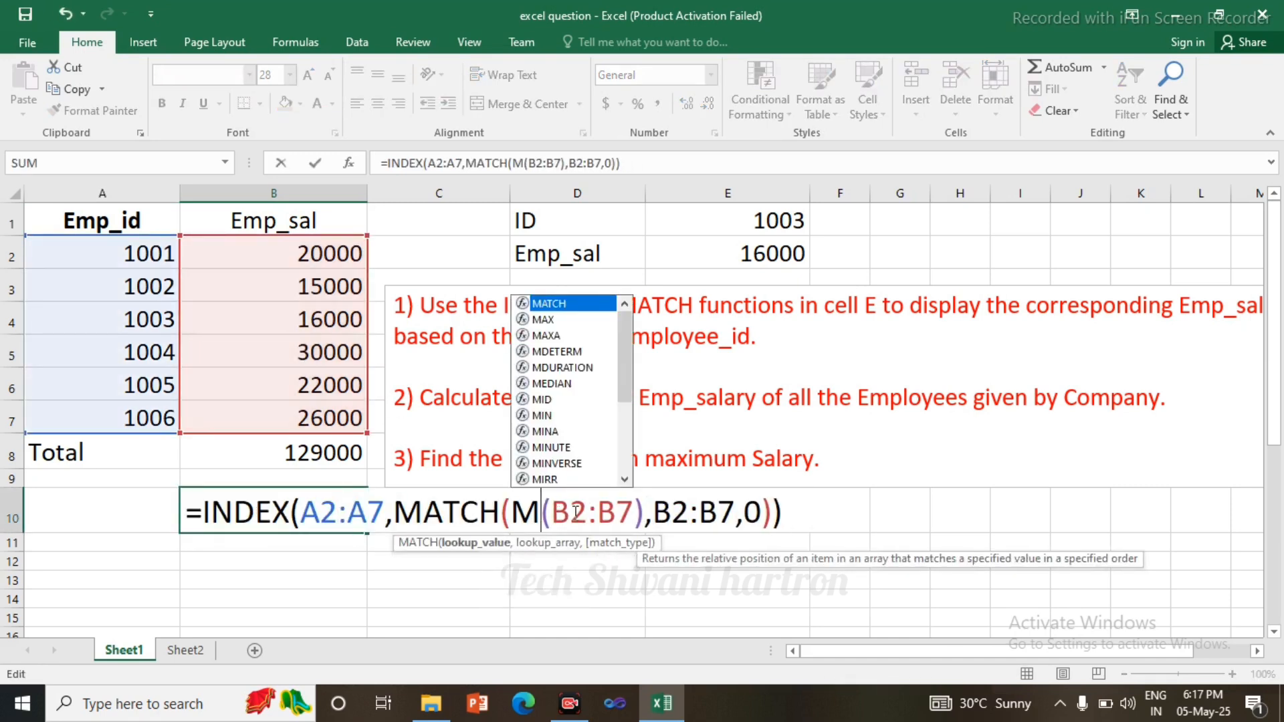
type("in")
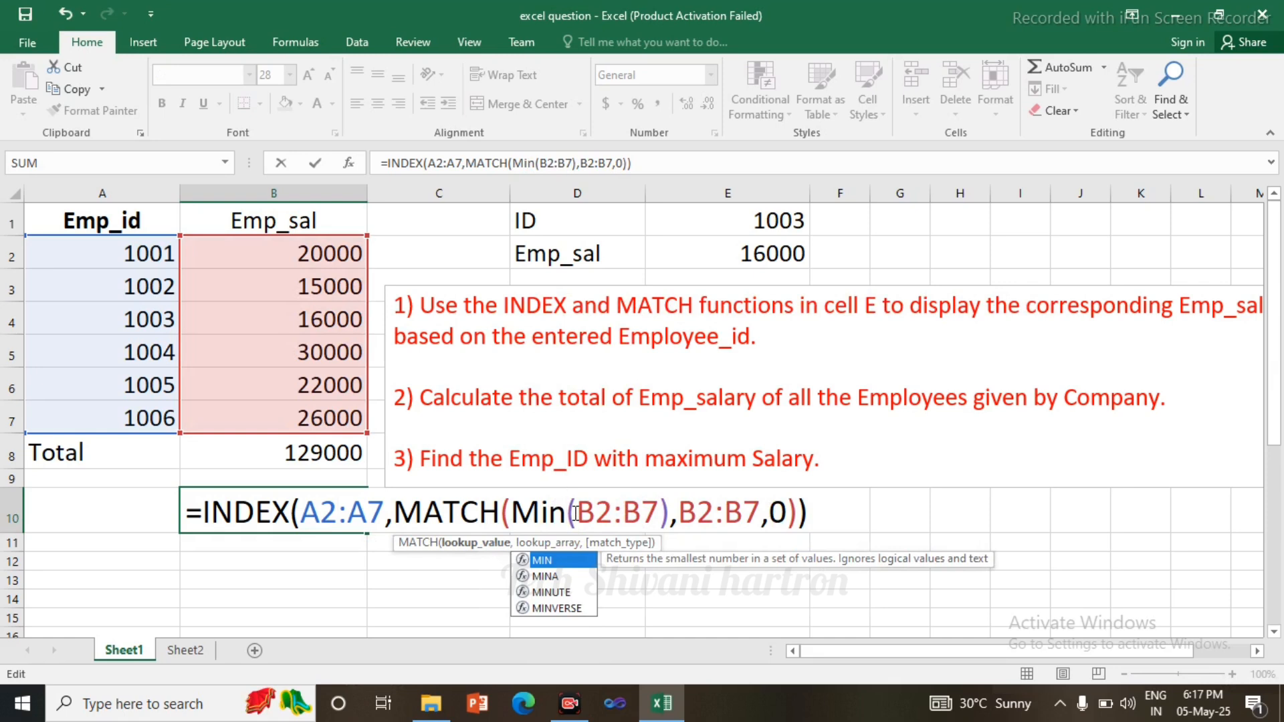
key("Return")
left_click(355, 508)
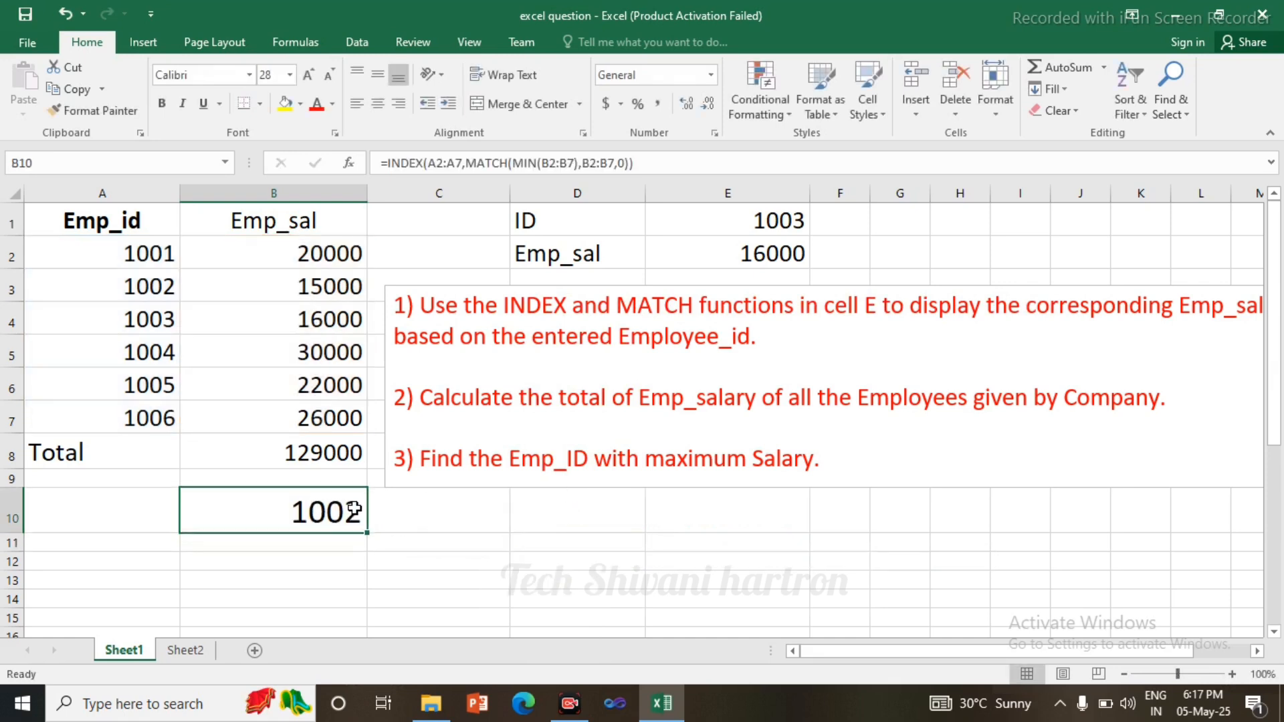
left_click_drag(157, 285, 278, 289)
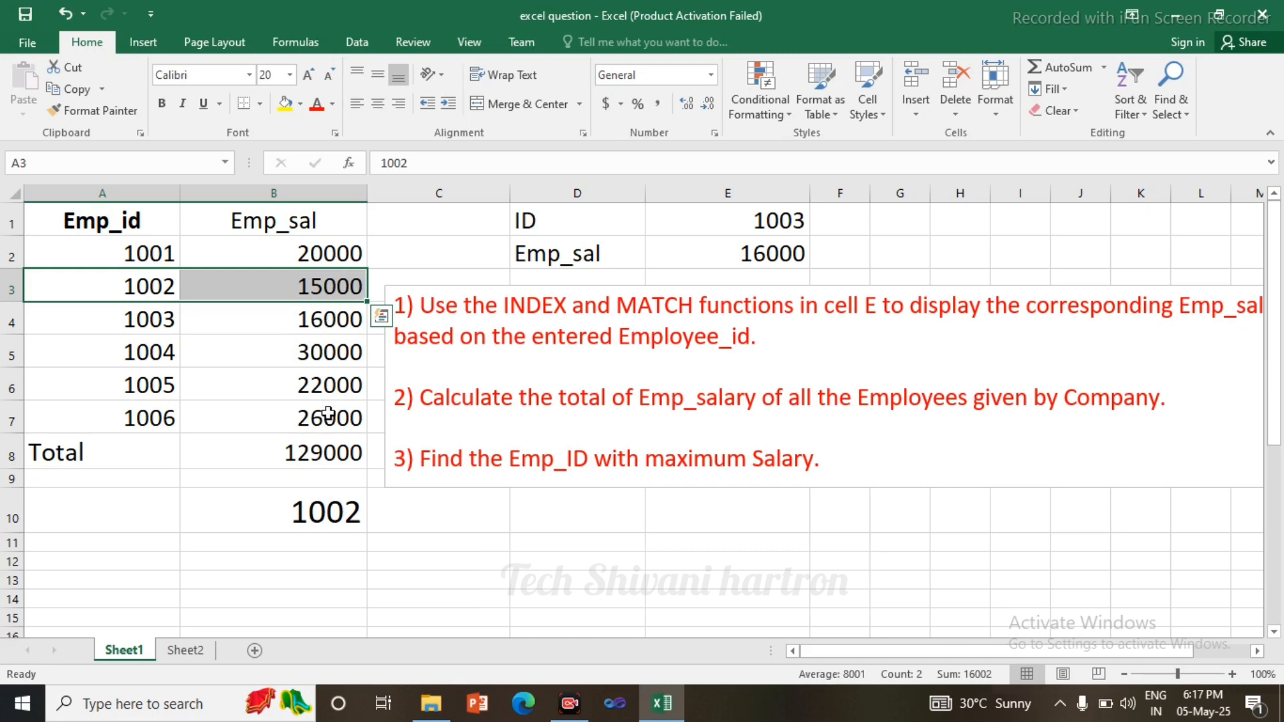
- Change MIN back to MAX in the B10 formula so it looks up the highest salary again
left_click(322, 506)
left_click(541, 169)
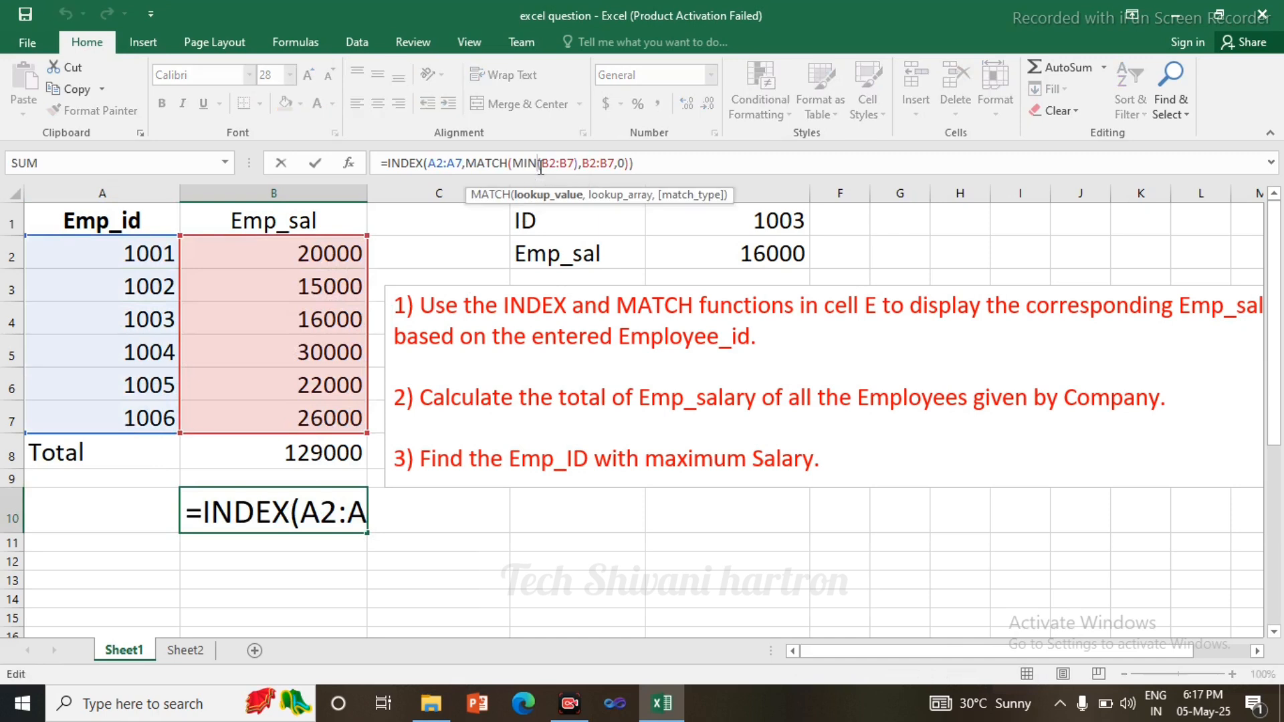
key("BackSpace")
key("BackSpace")
type("ax")
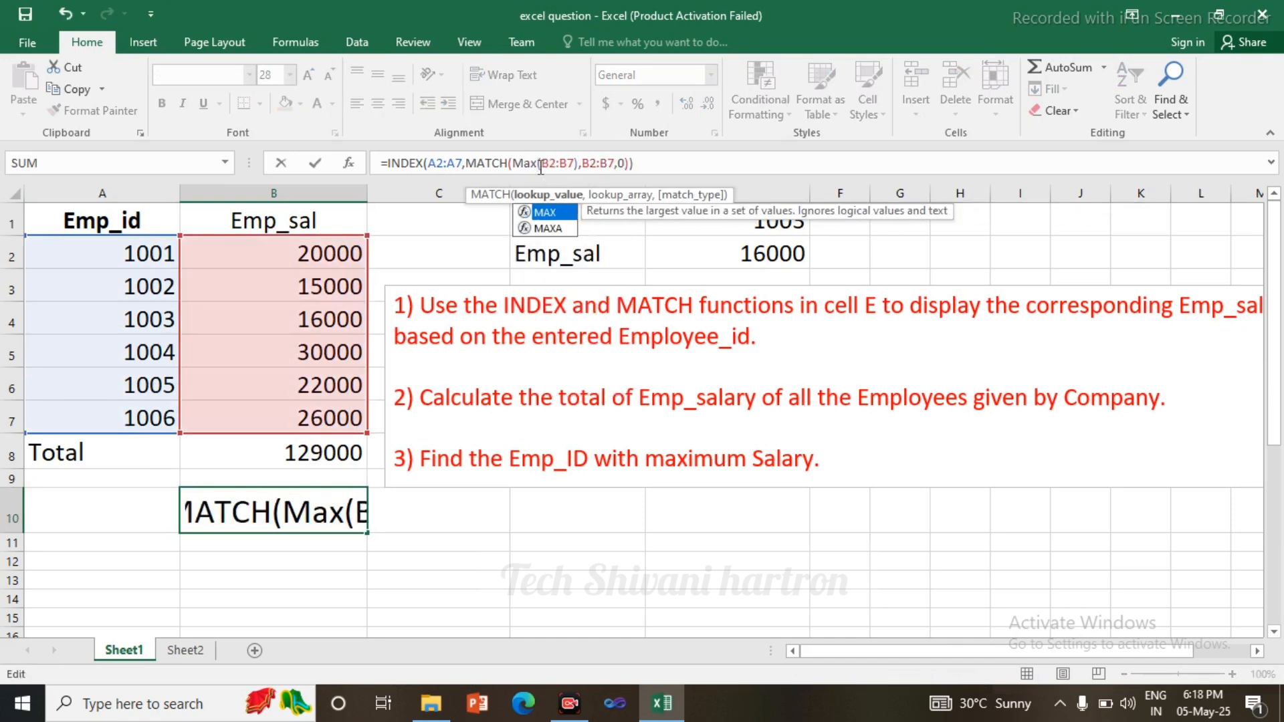
key("Return")
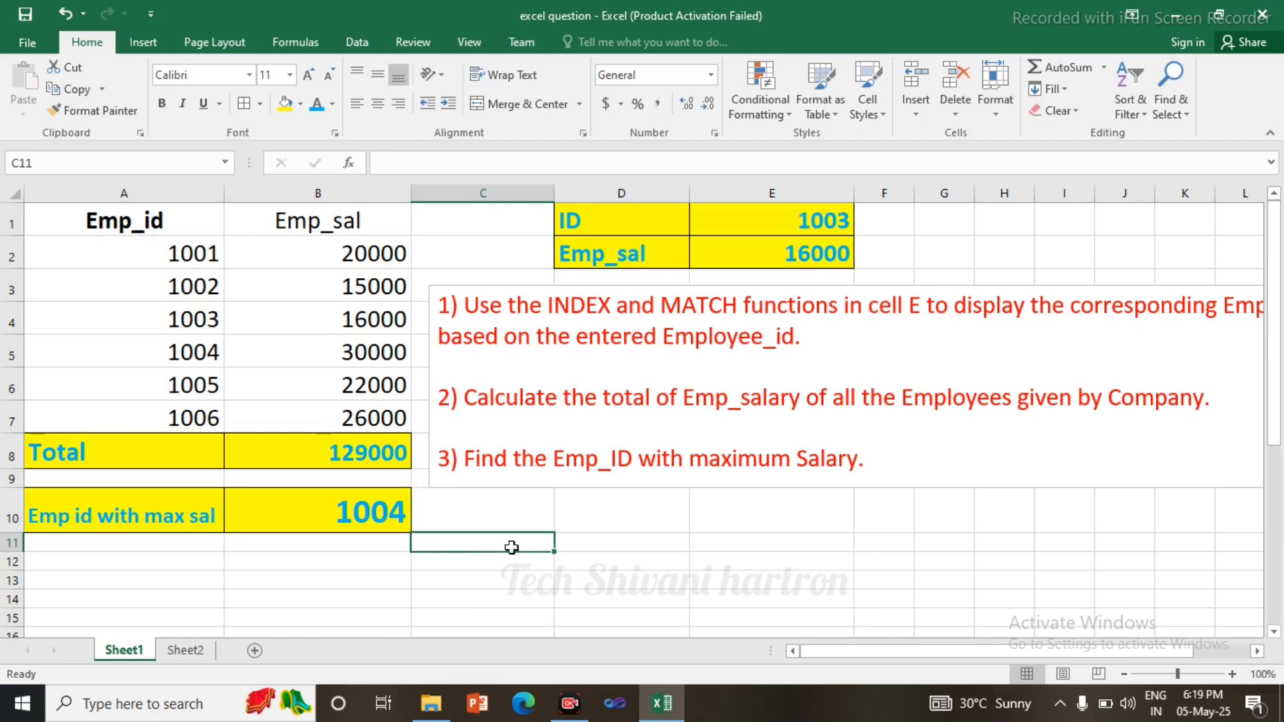
- Write the first answer in the empty text box below the questions as "1) E2 =index(B2:B7,match(E1,A2:A7,0))"
left_click(1178, 539)
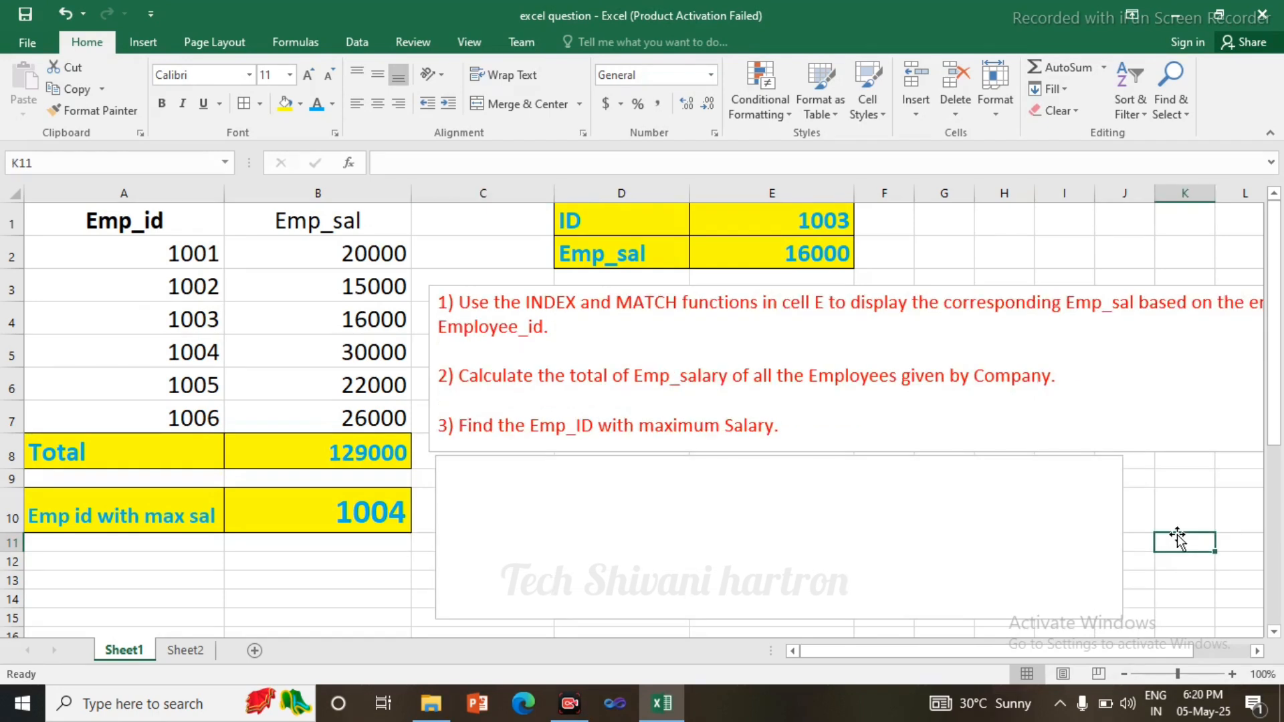
left_click(924, 521)
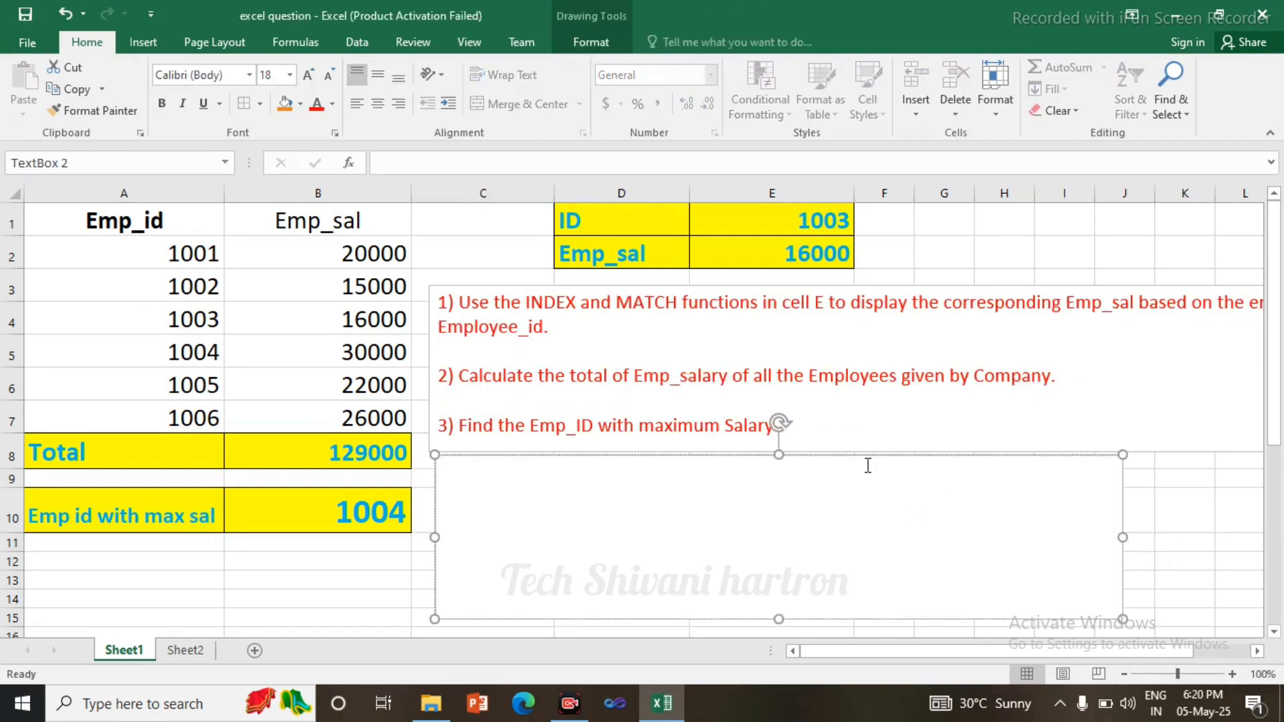
type("1)")
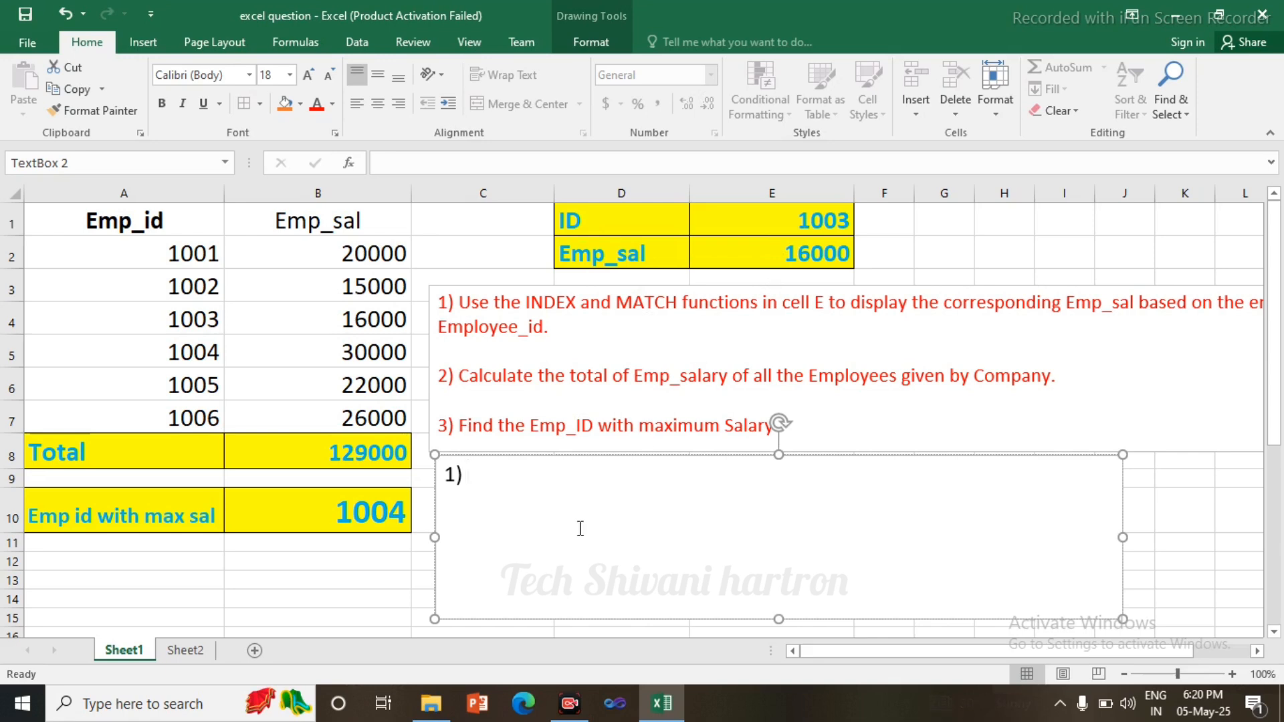
type("E2=in")
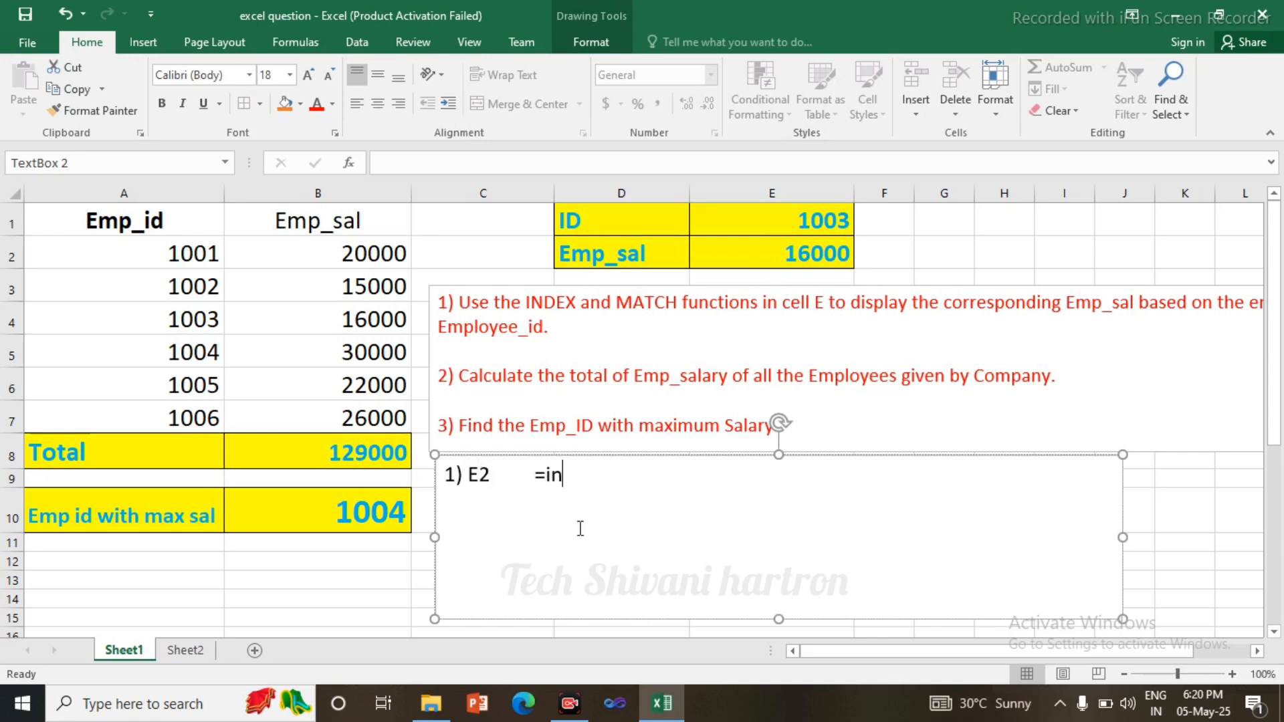
type("dex(m")
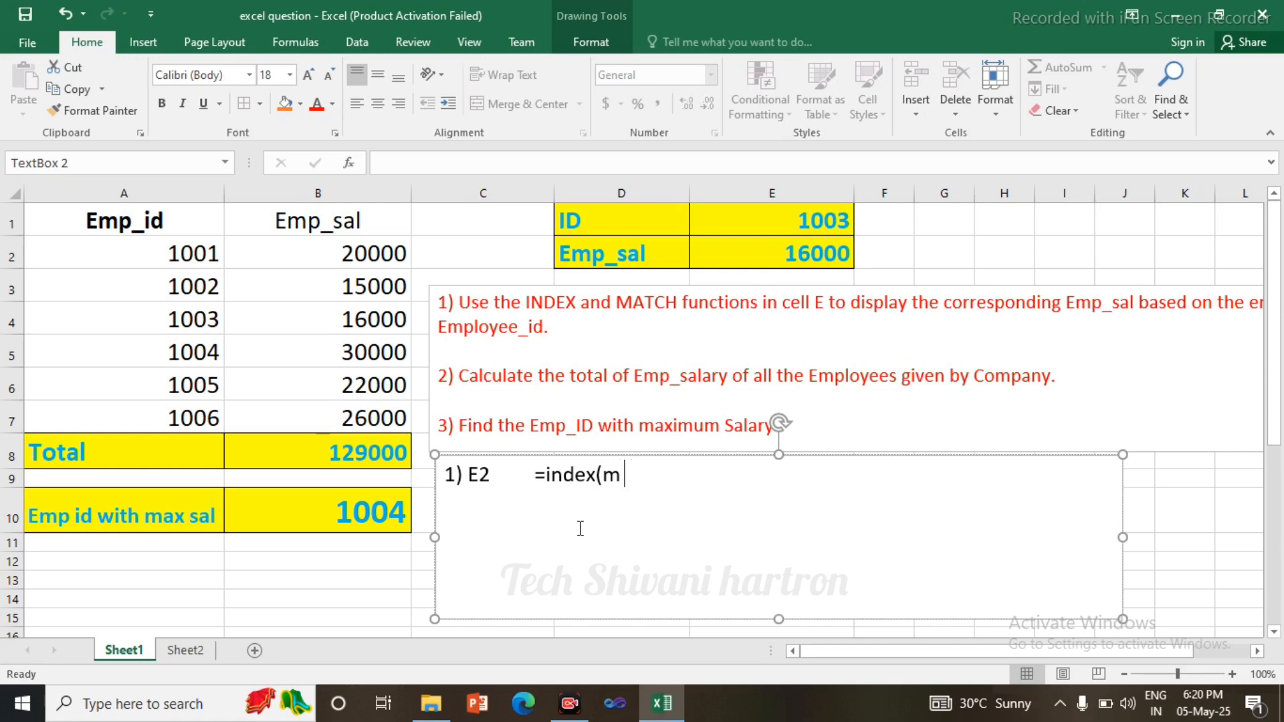
key("BackSpace")
type("B2:B7,match(")
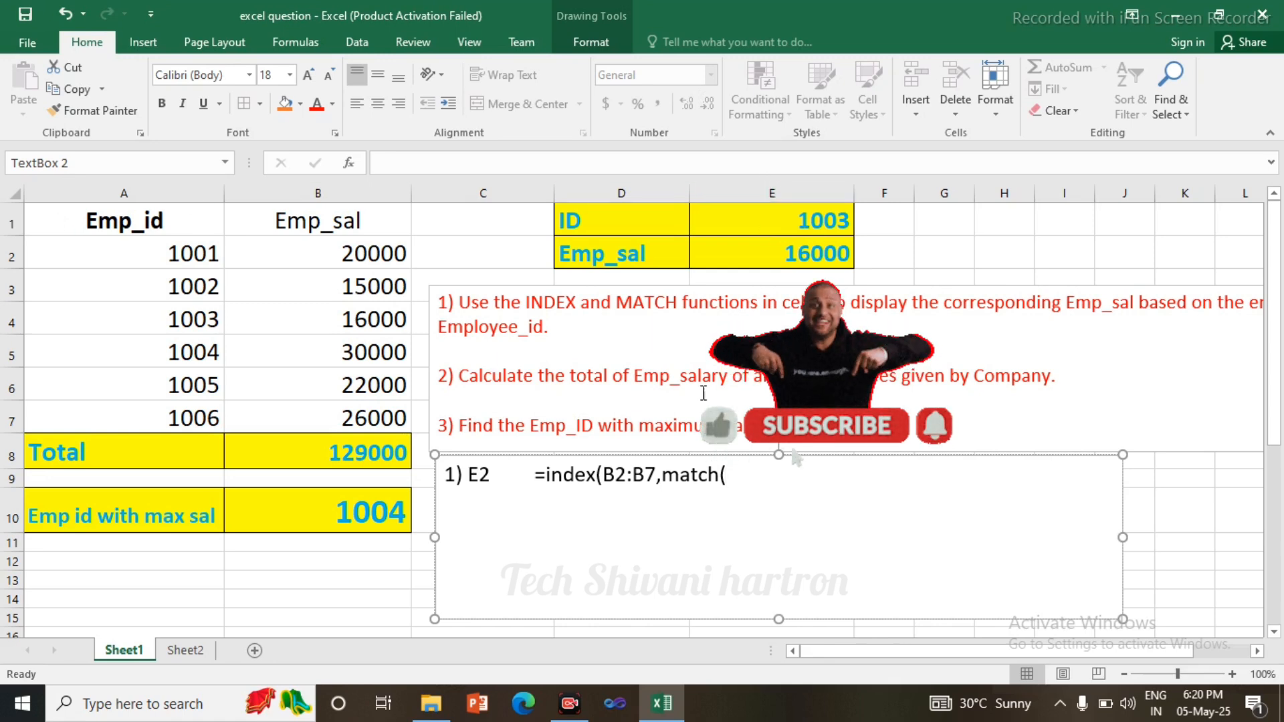
type("E1,")
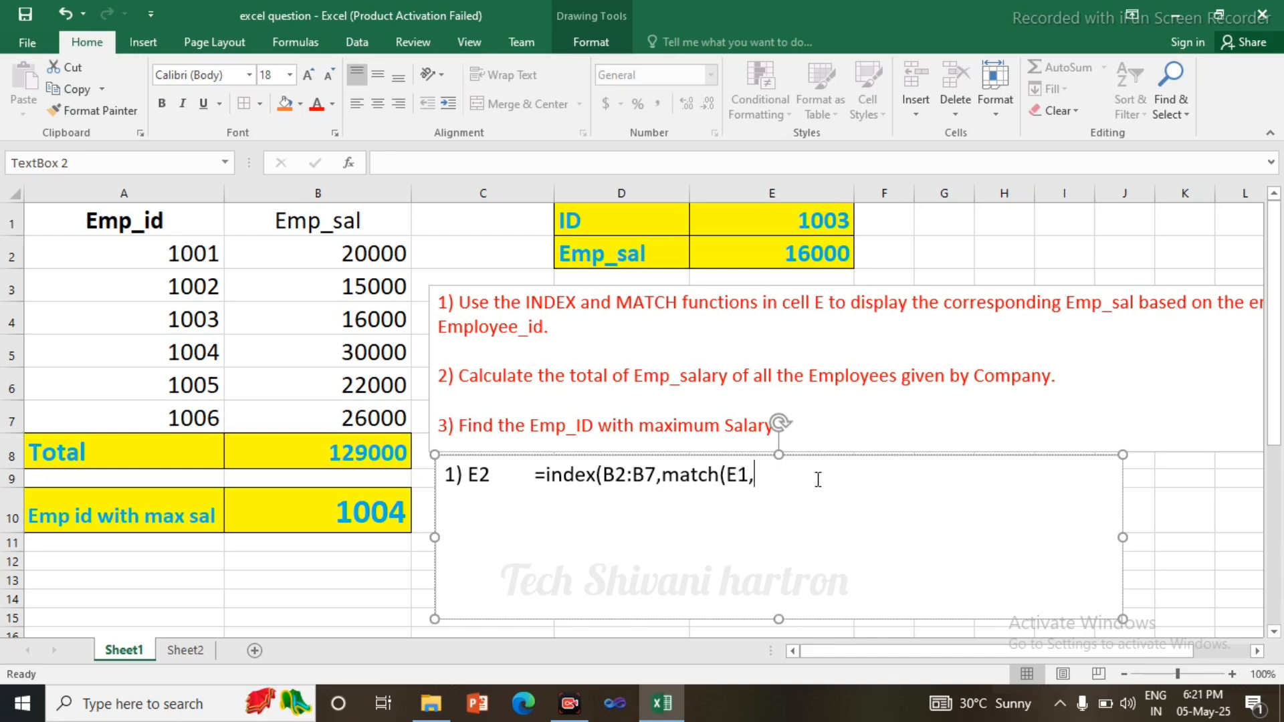
type("A2:A7,0))")
key("Escape")
key("Escape")
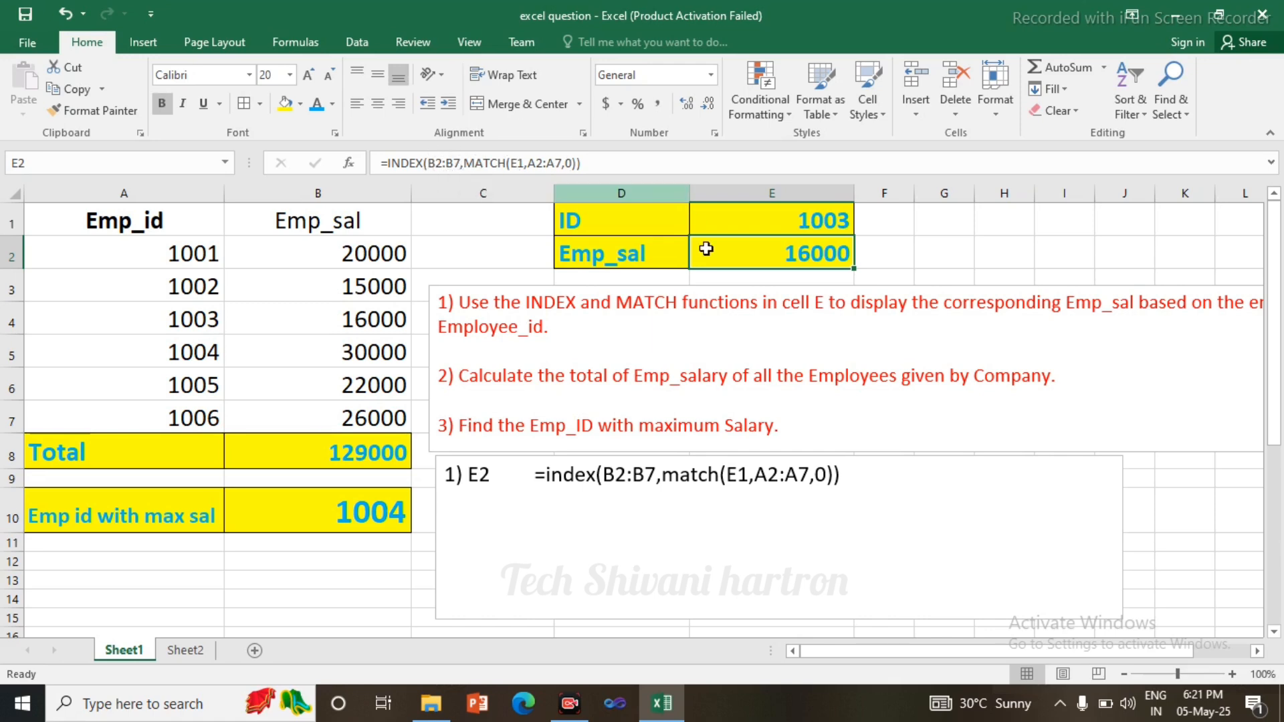
- Add the line "if we enter 1003 id then this function will return 16000" below the first answer in the text box
left_click(864, 472)
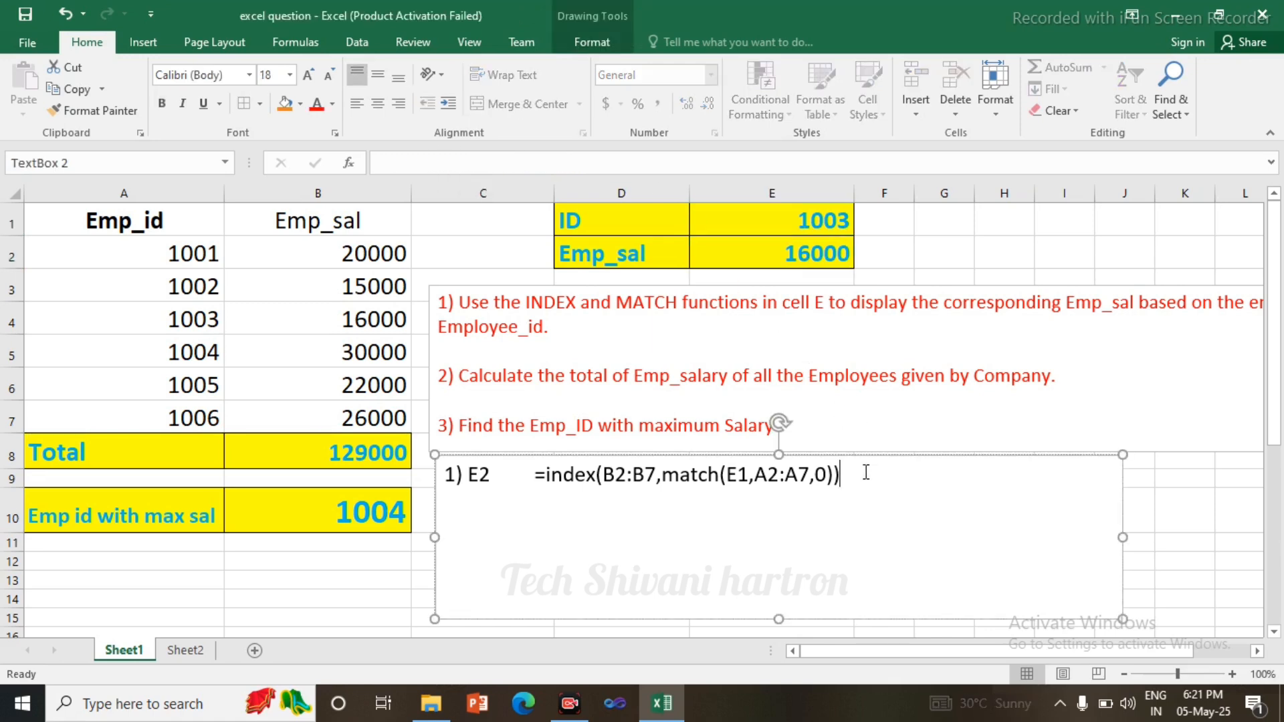
left_click(491, 478)
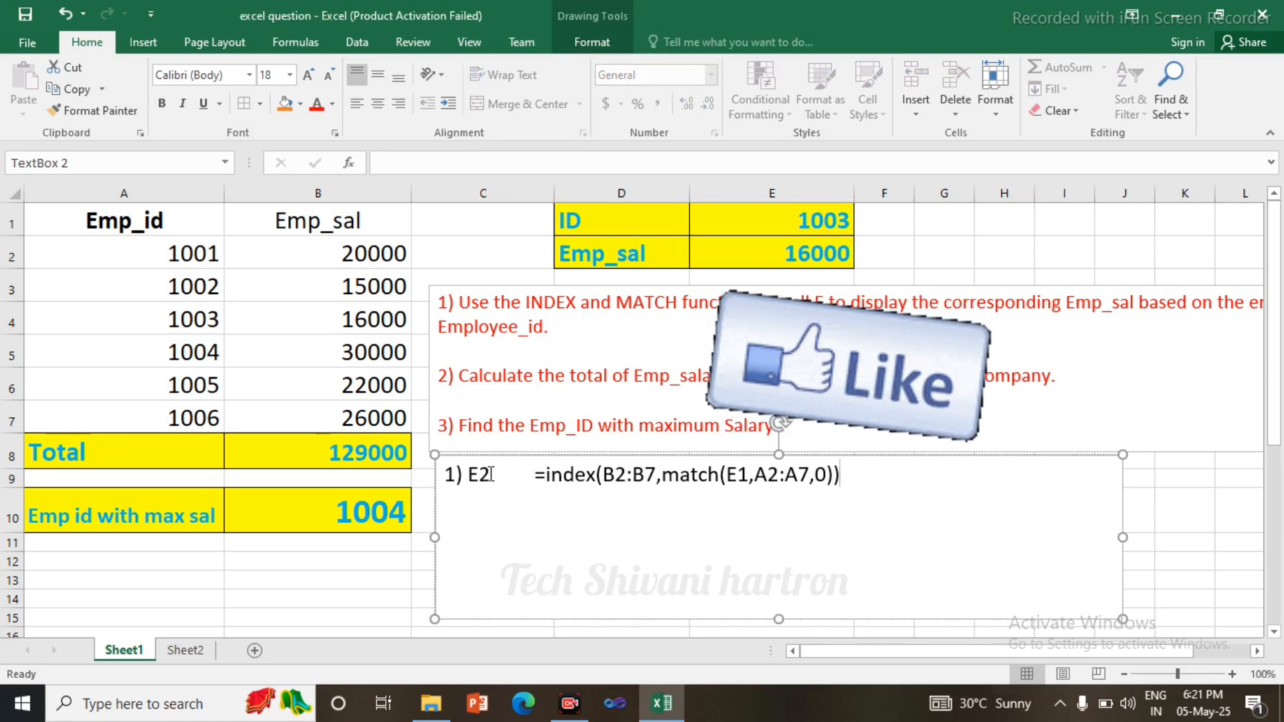
left_click(735, 257)
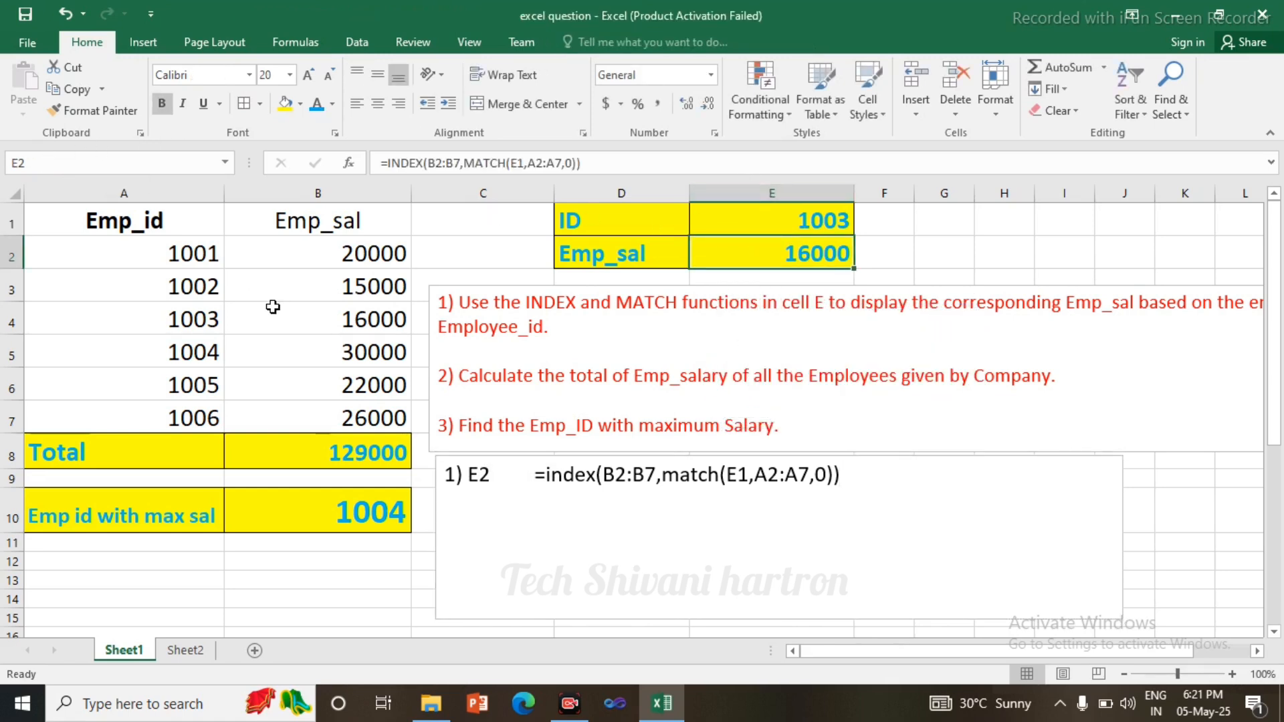
left_click(854, 481)
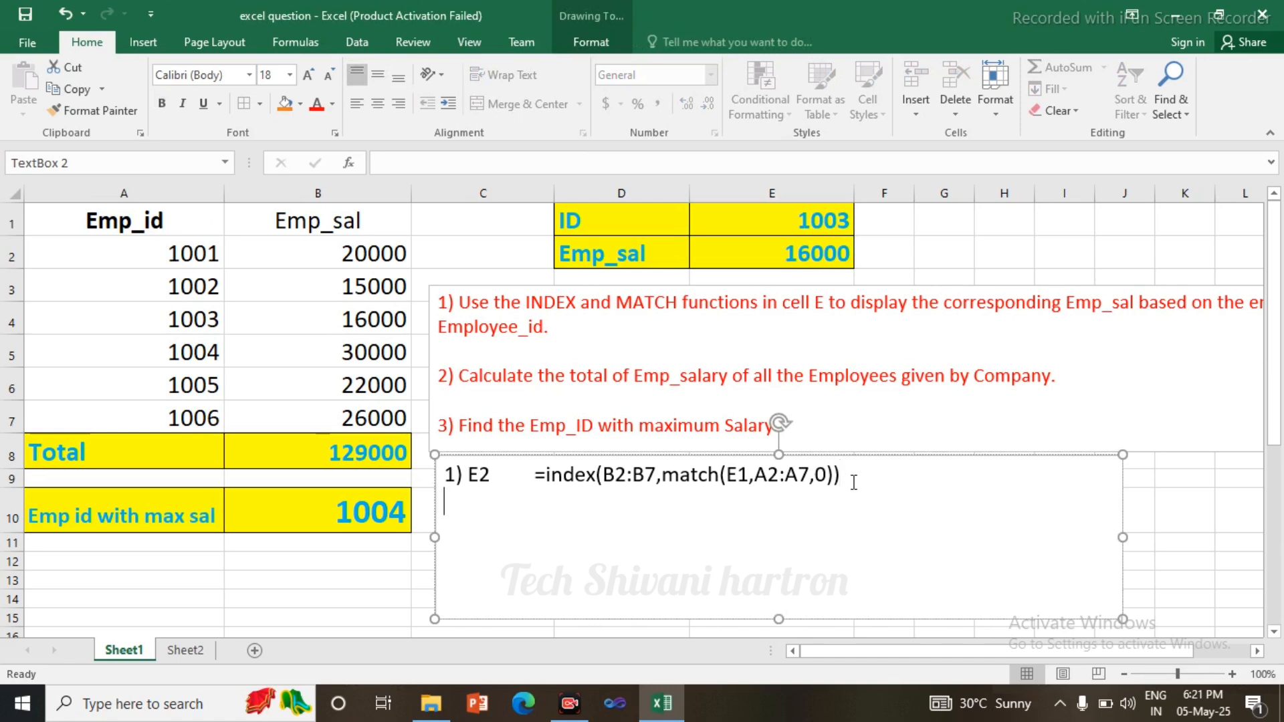
type("if we ent")
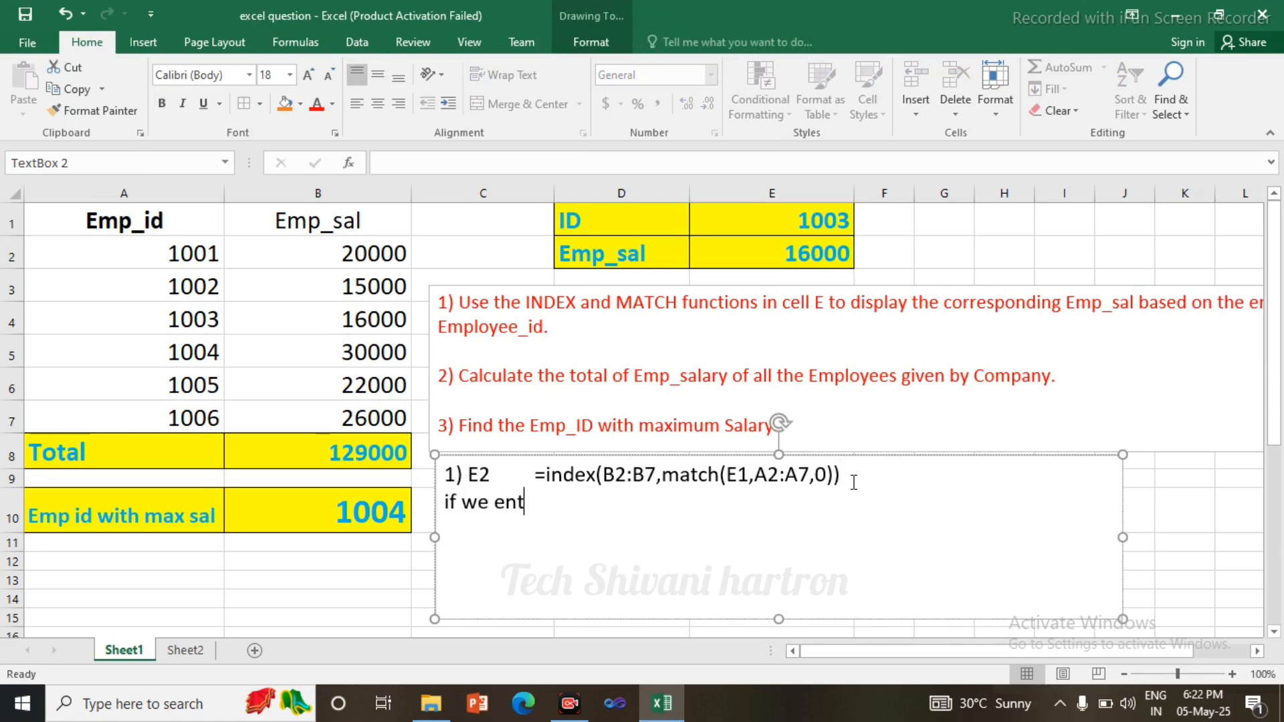
type("er 1003 id then ")
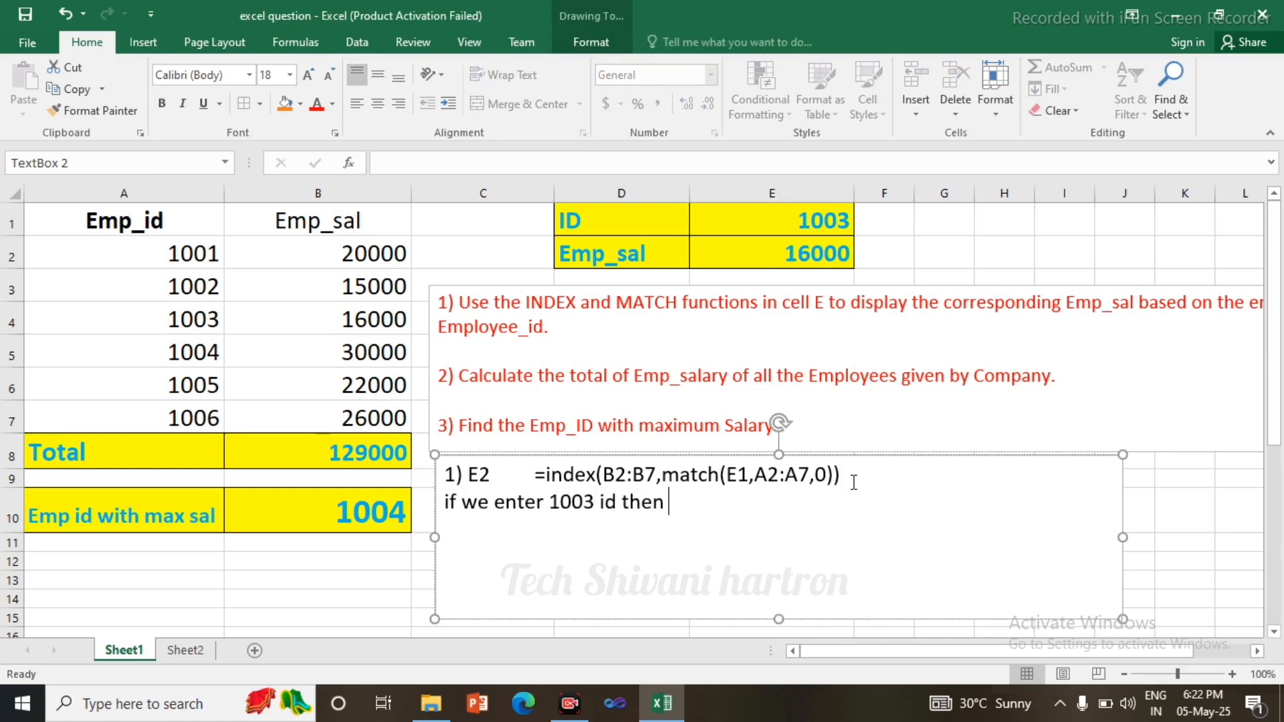
type("this functi")
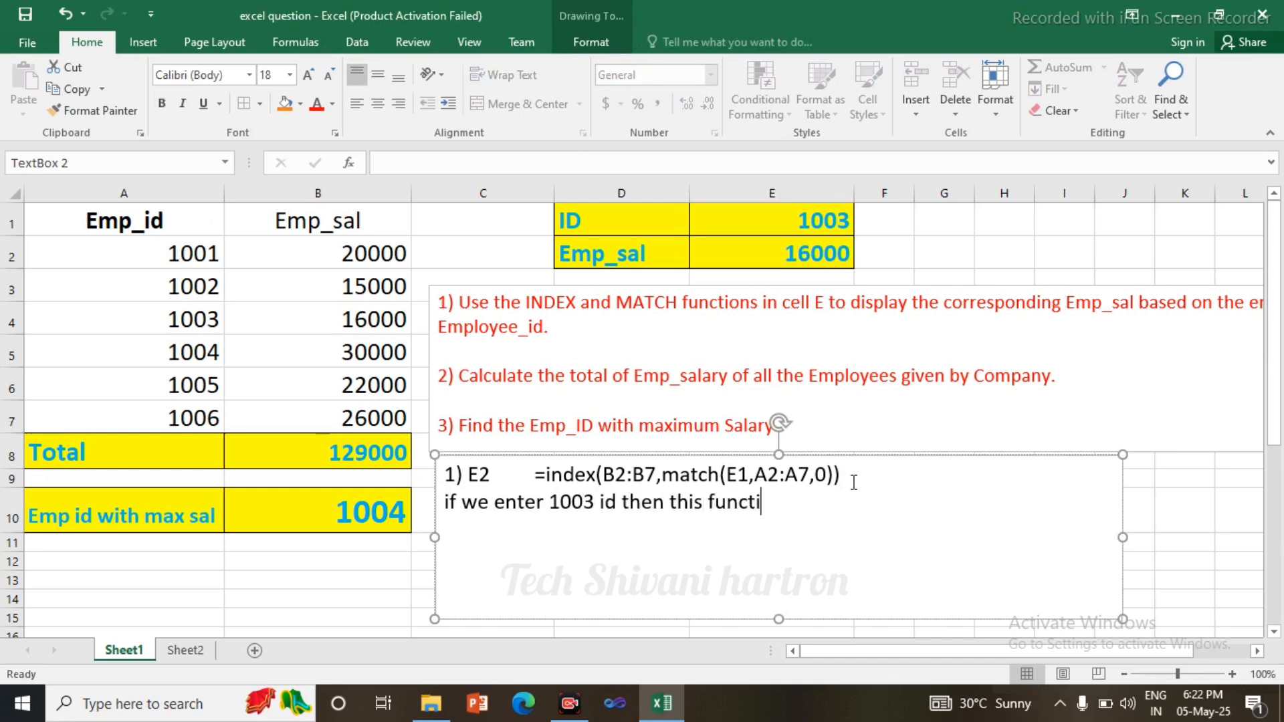
type("on will return 16000  ")
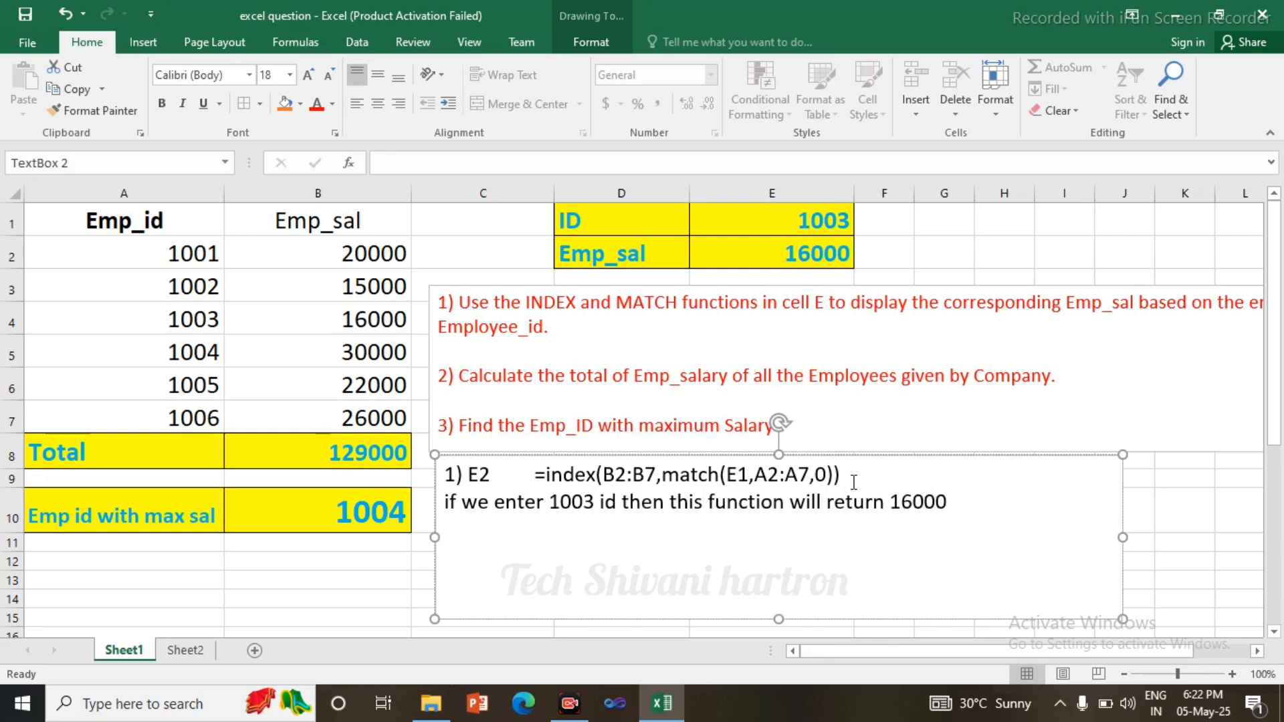
- Write the second answer in the text box as "2) B8 =sum(B2:B7)", with "B8=129000" on the line beneath it
type("2)")
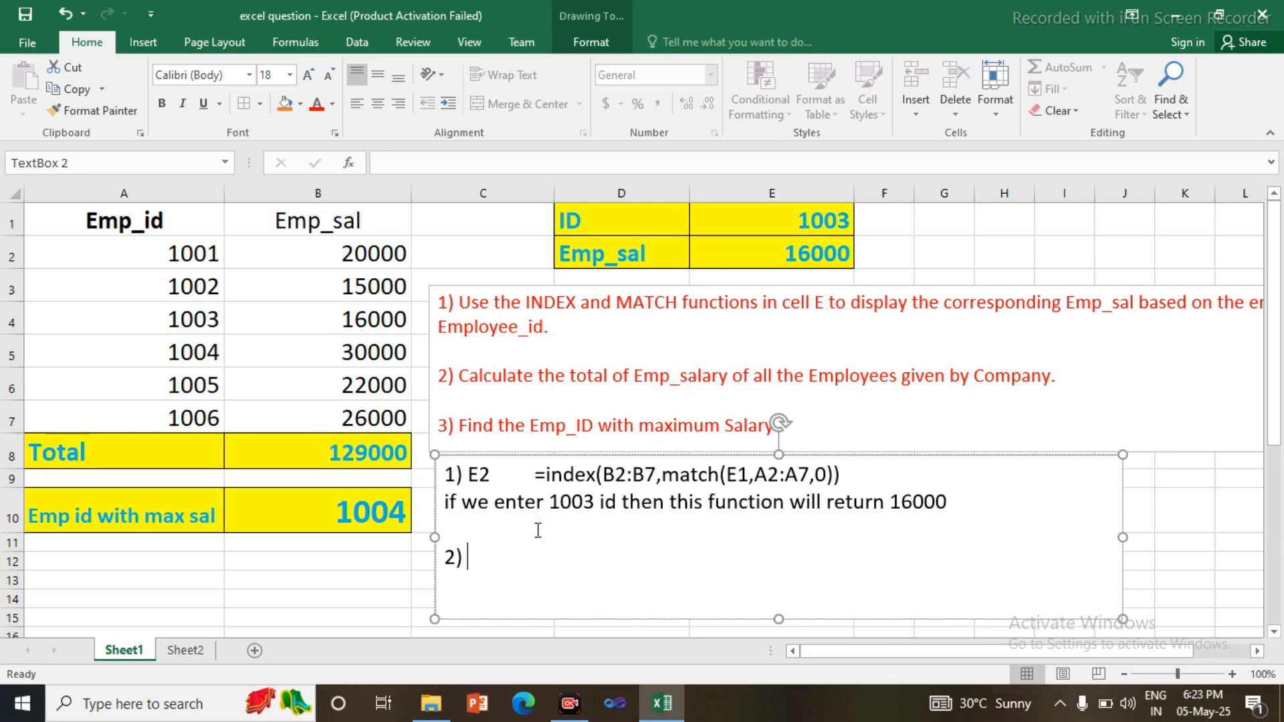
type("B8\t=sum")
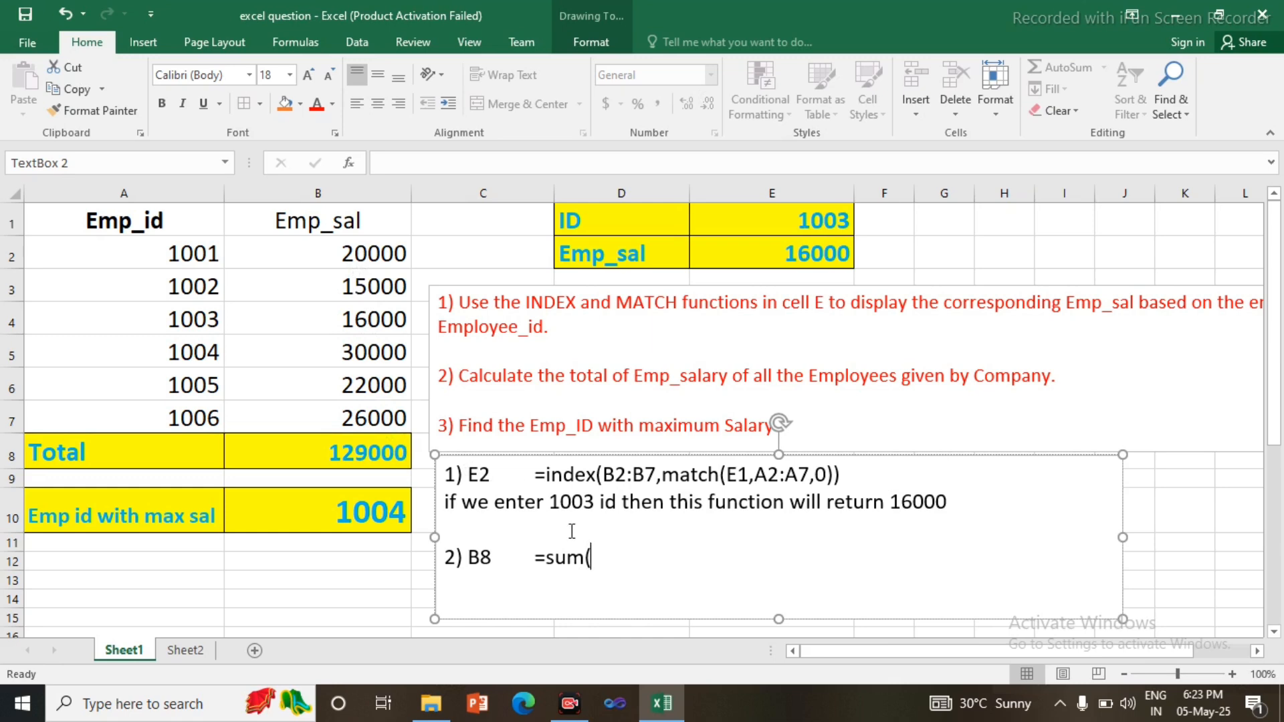
type("(B2:B7")
key("Return")
key("BackSpace")
key("Up")
type("B8=")
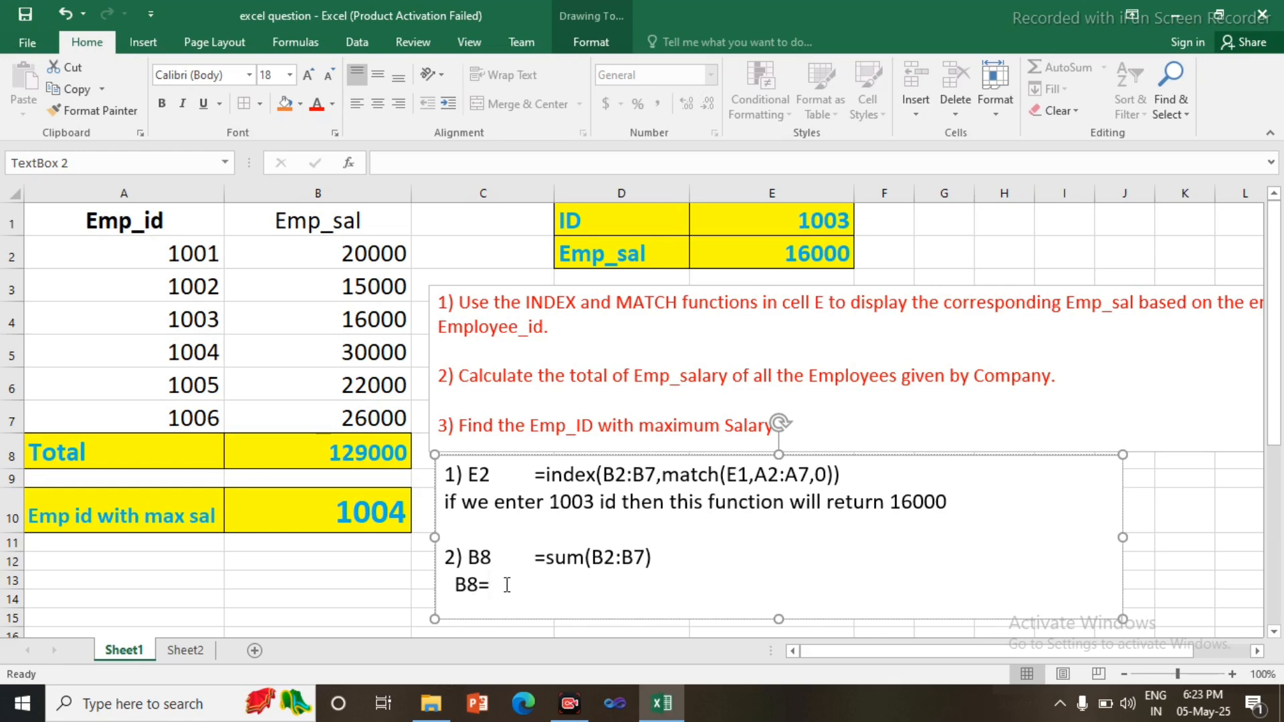
type("1")
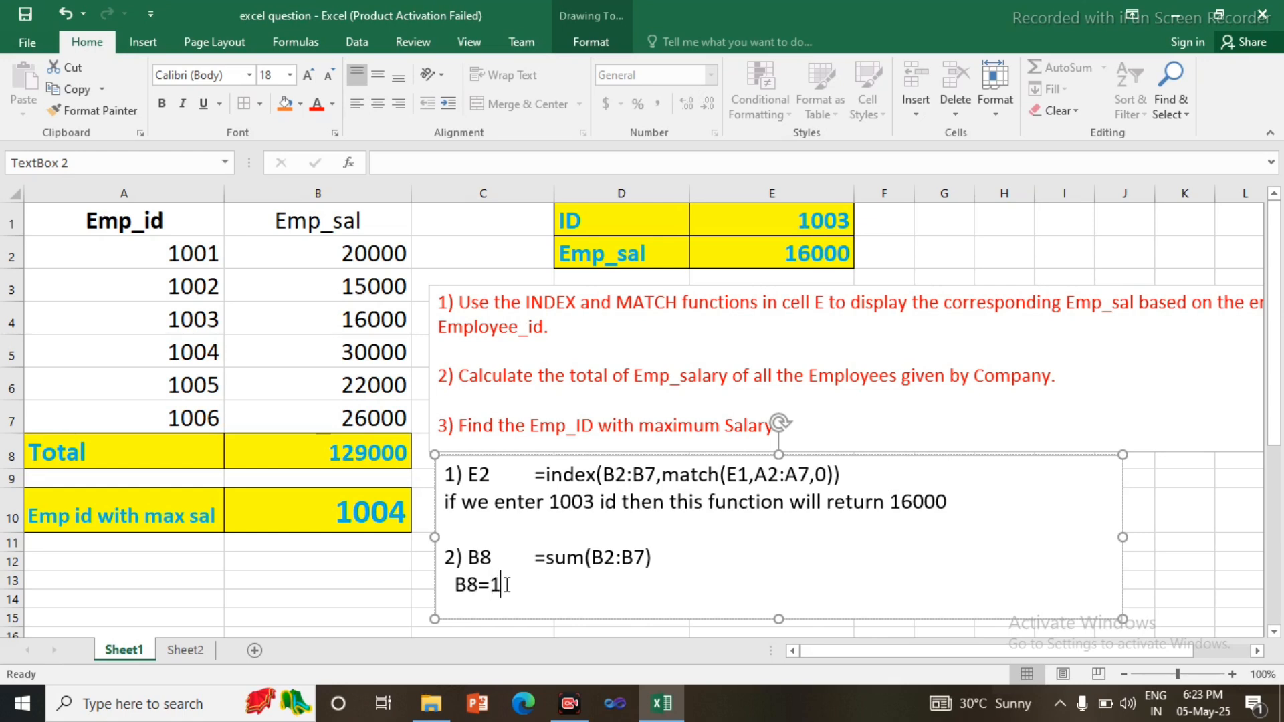
type("29000")
key("Return")
key("Return")
- Write the third answer in the text box as "3) B10 =index(A2:A7,match(max(B2:B7),B2:B7,0))"
type("3) ")
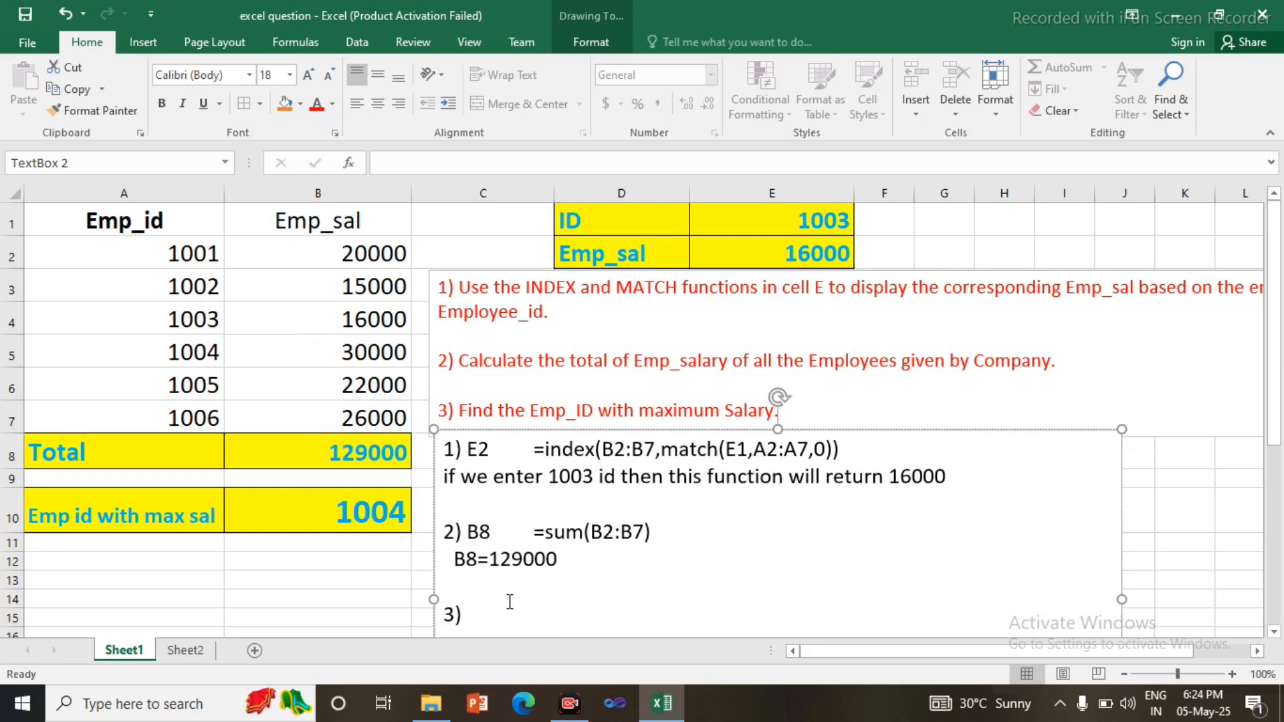
type("B10")
key("Tab")
type("=")
type("index(")
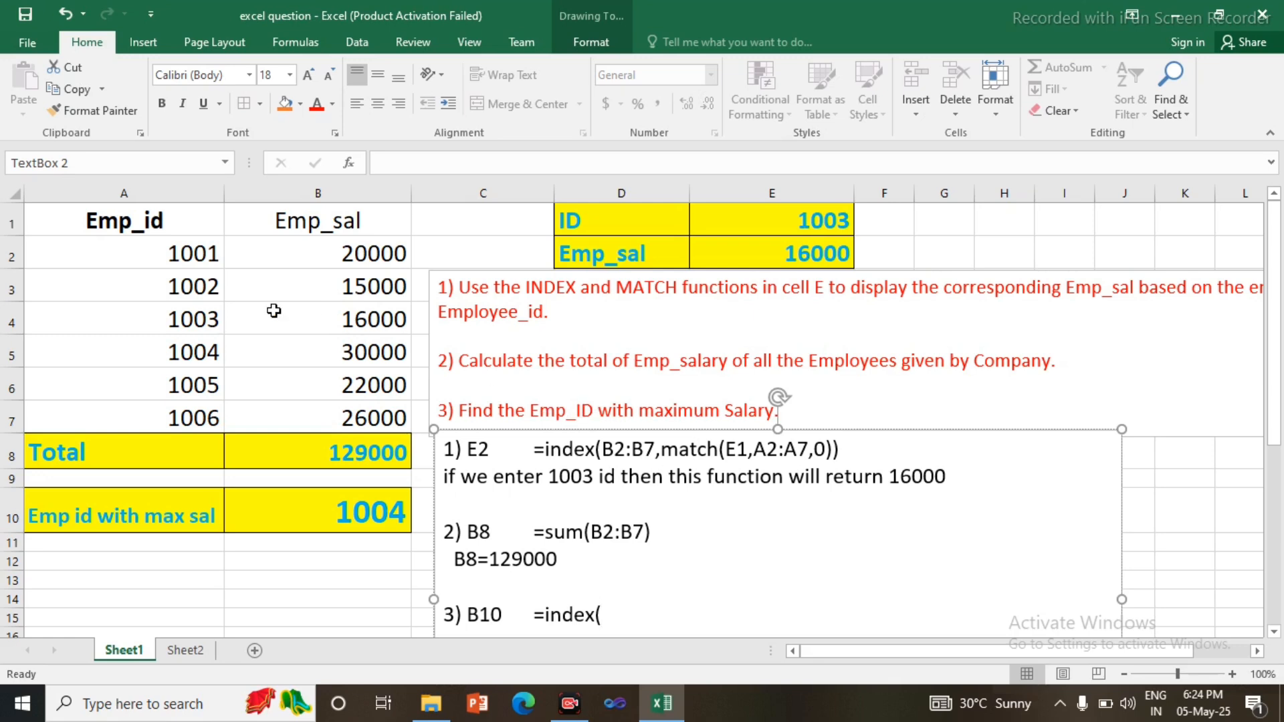
left_click_drag(200, 254, 202, 423)
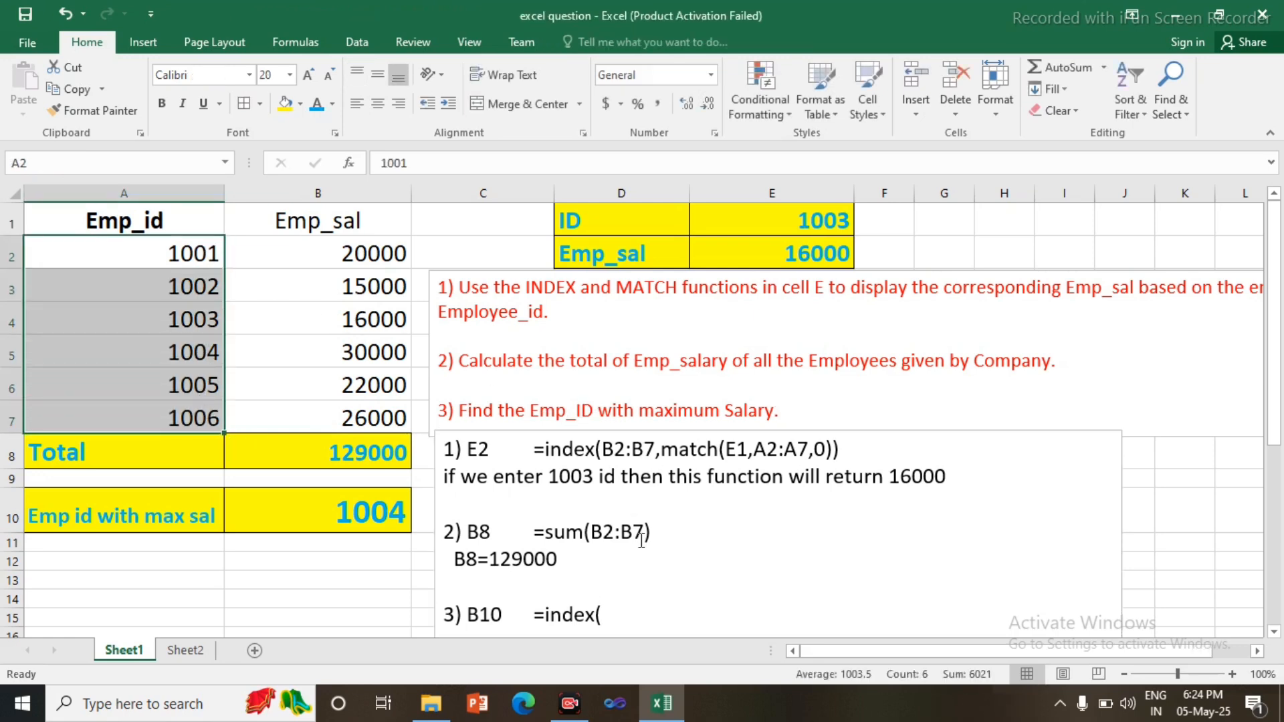
left_click(631, 616)
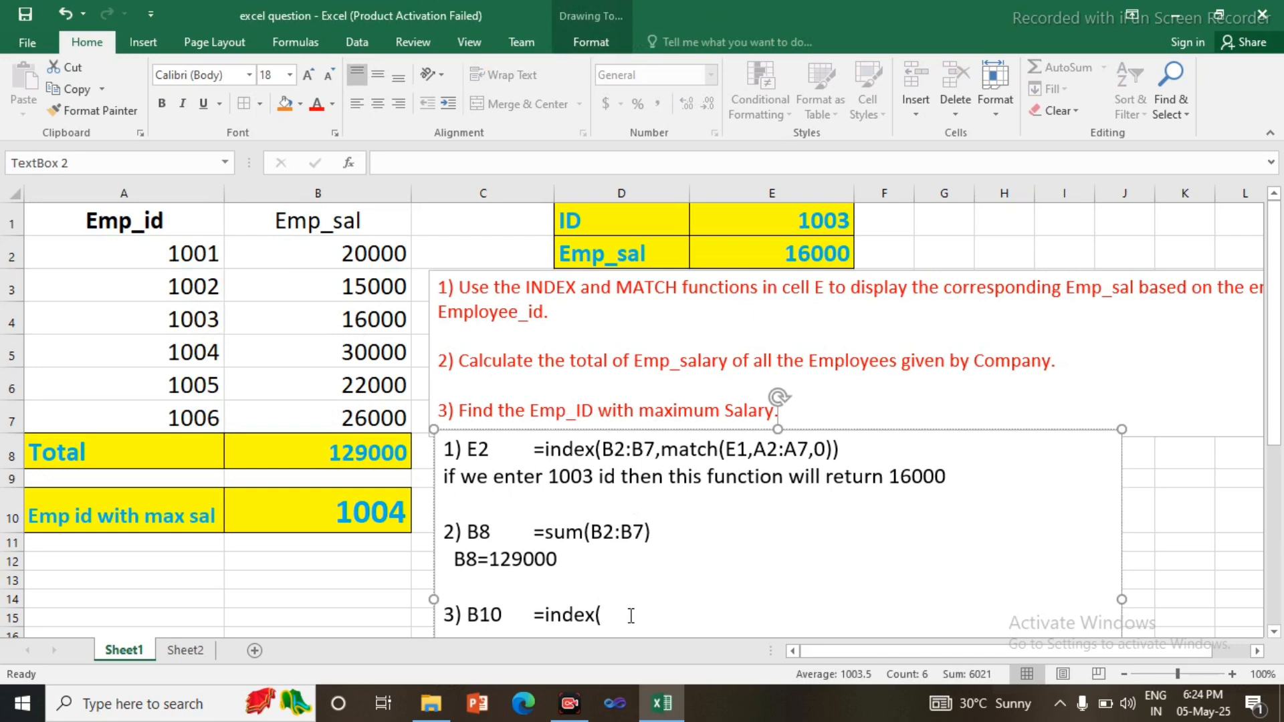
type("A2:A7")
type(",match(max(")
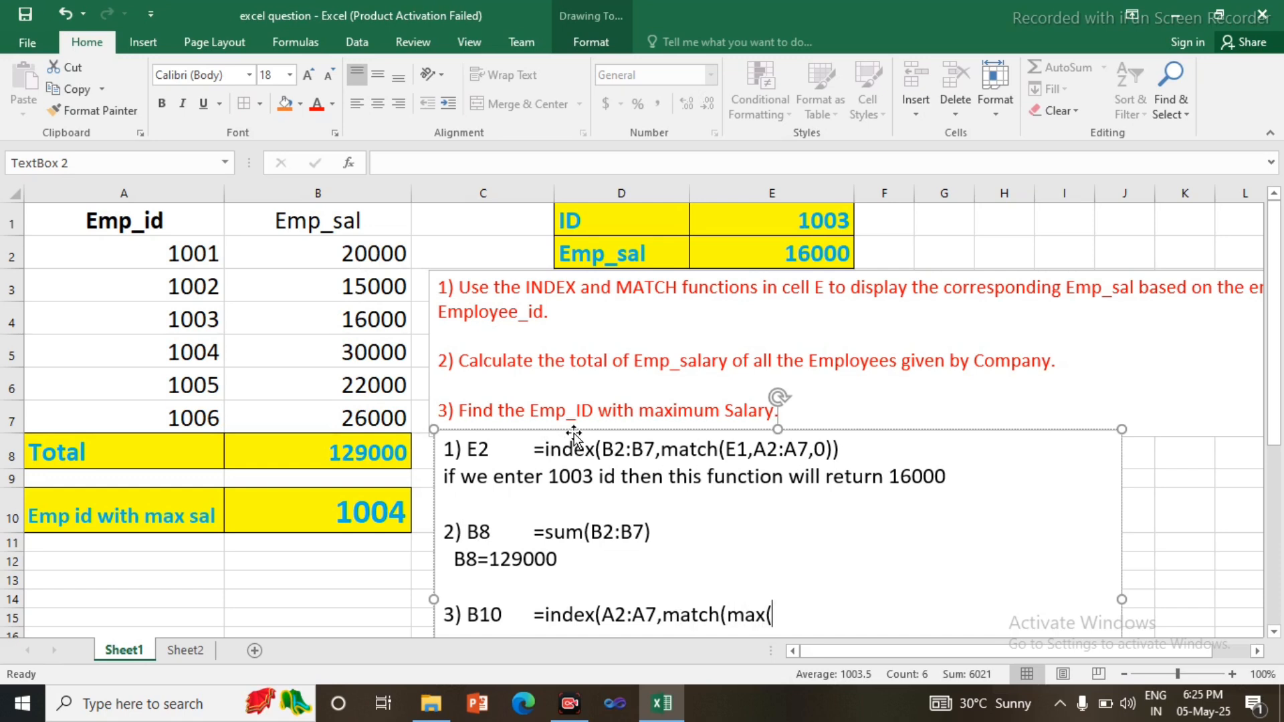
type("B2:B7),")
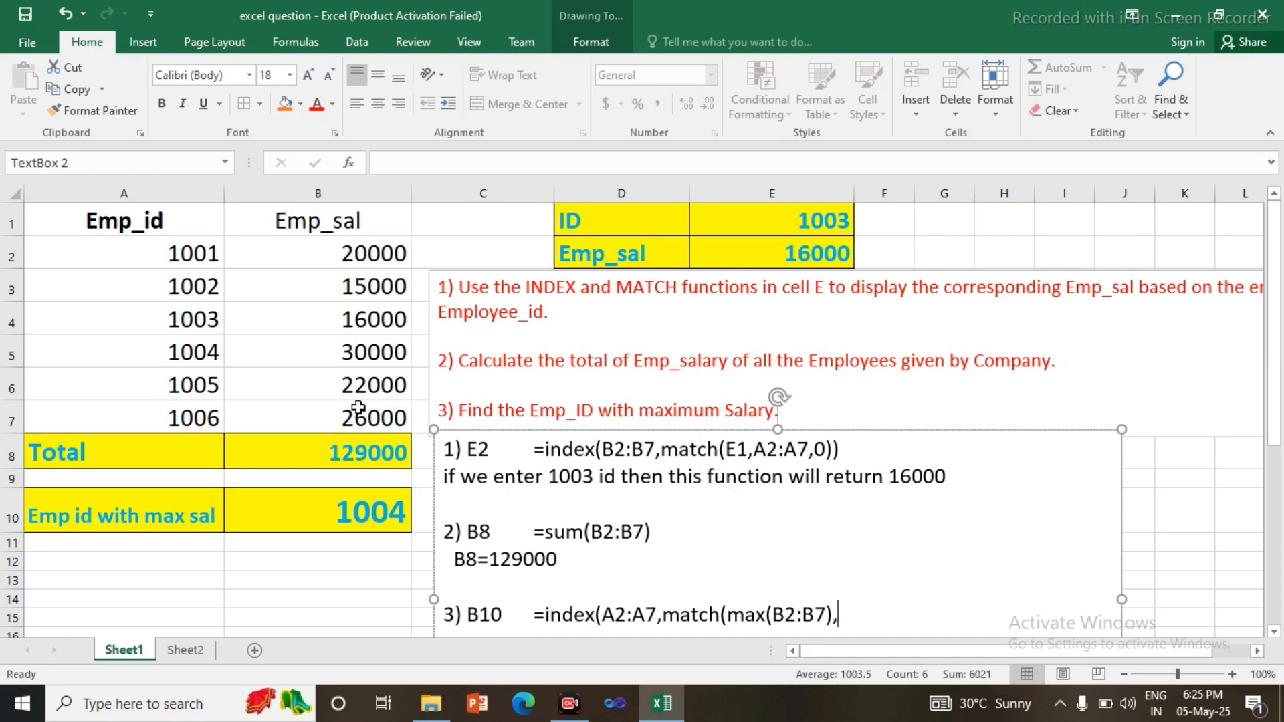
type("B2")
type(":B7")
type(",0)")
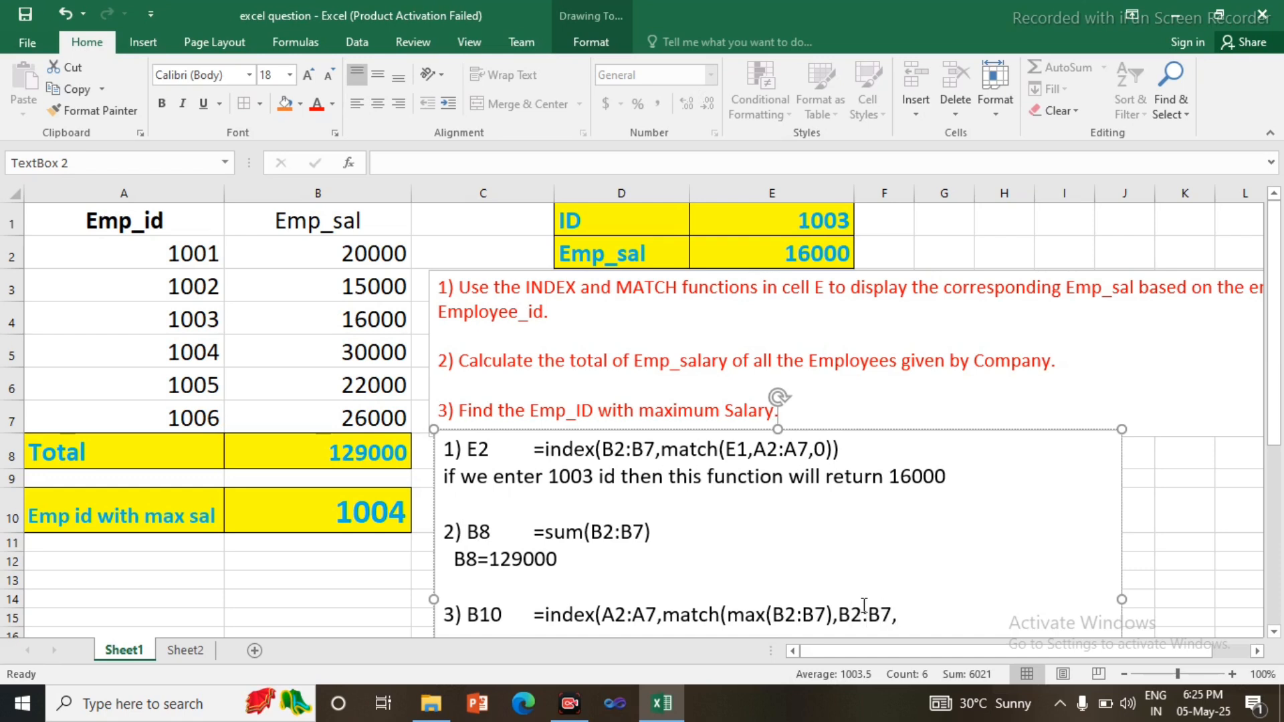
type(")")
- Check the written formula against cell B10 and add the result line "B10=1004" below the third answer
left_click(356, 518)
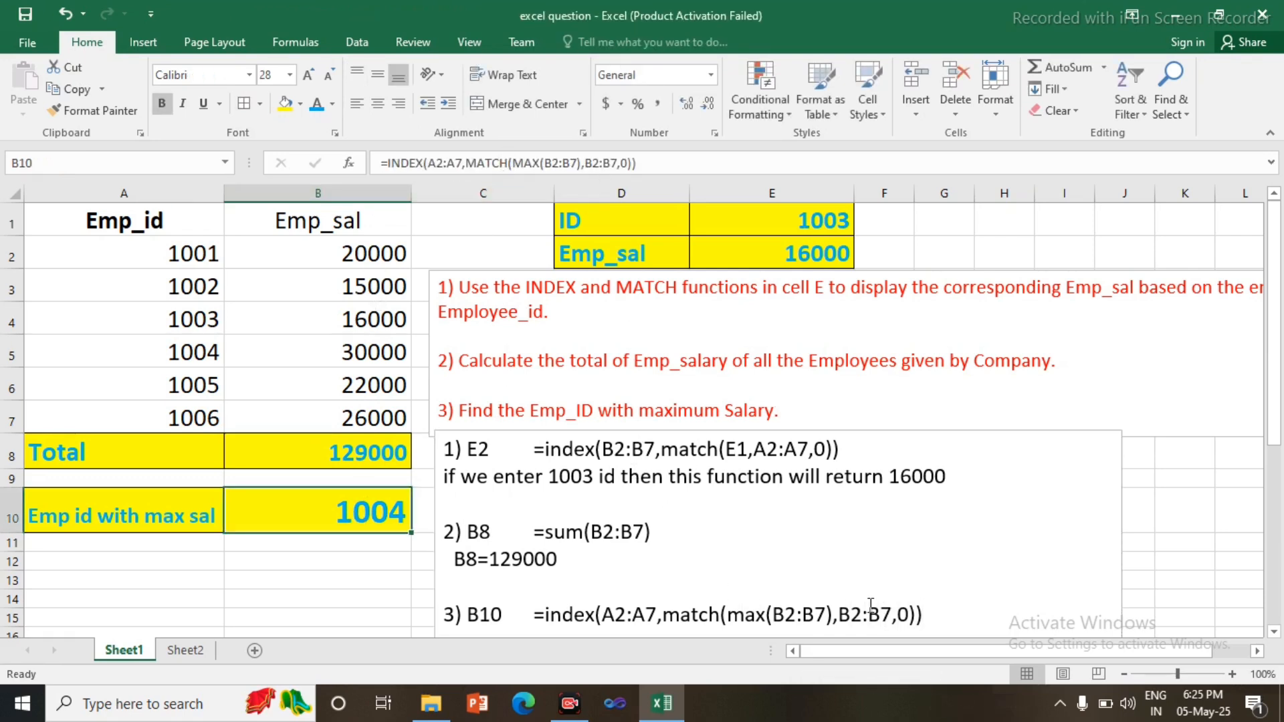
left_click(934, 614)
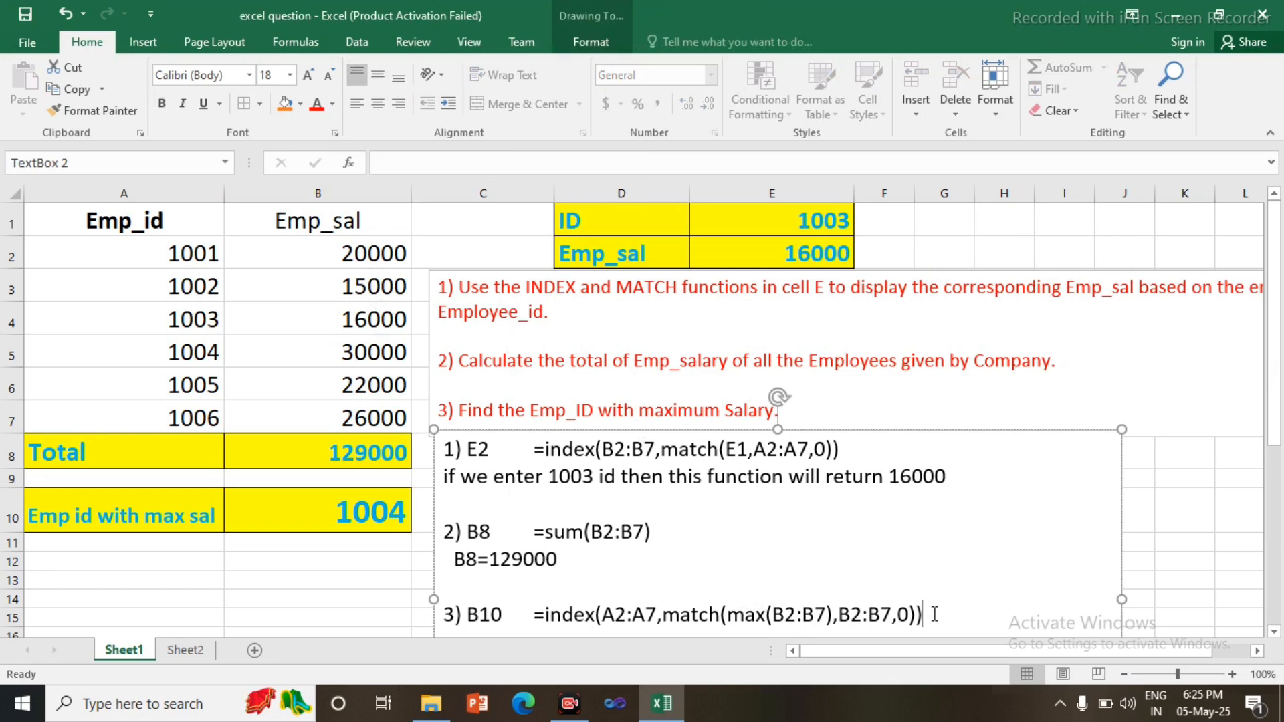
scroll(595, 631, "down", 1)
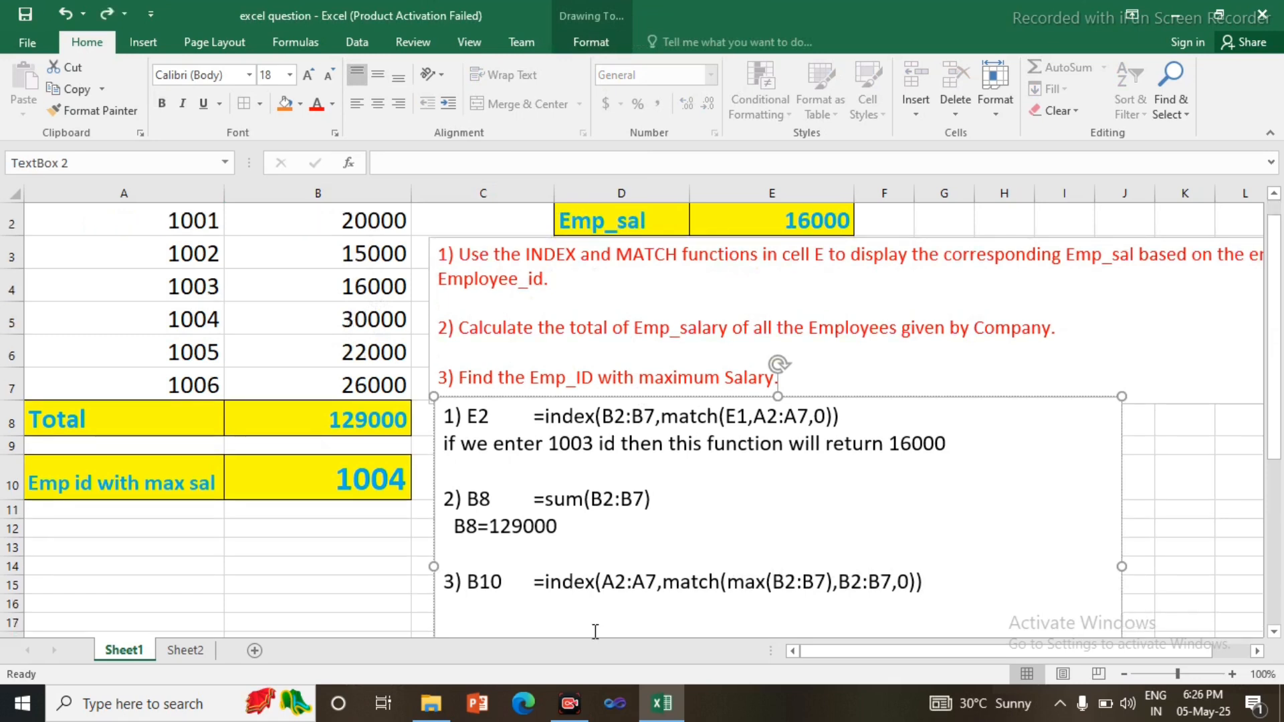
key("Return")
type("B10=")
type("1004")
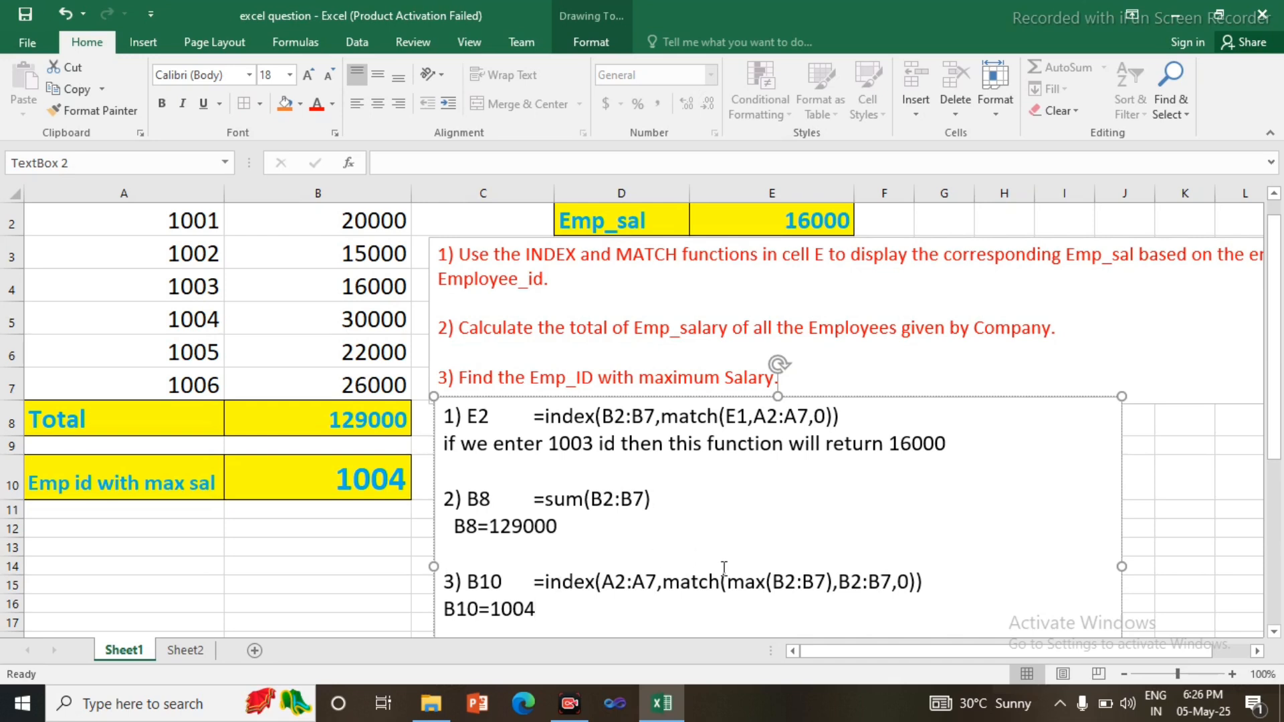
scroll(1221, 508, "up", 1)
left_click(1221, 508)
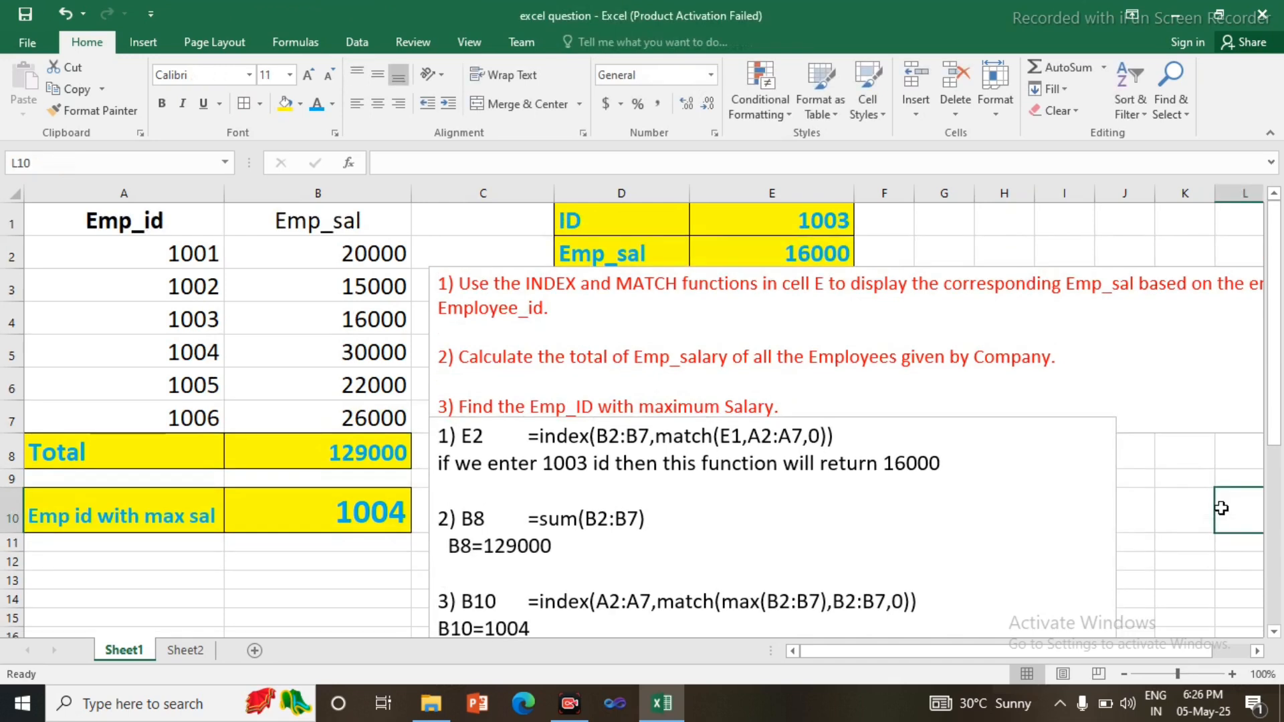